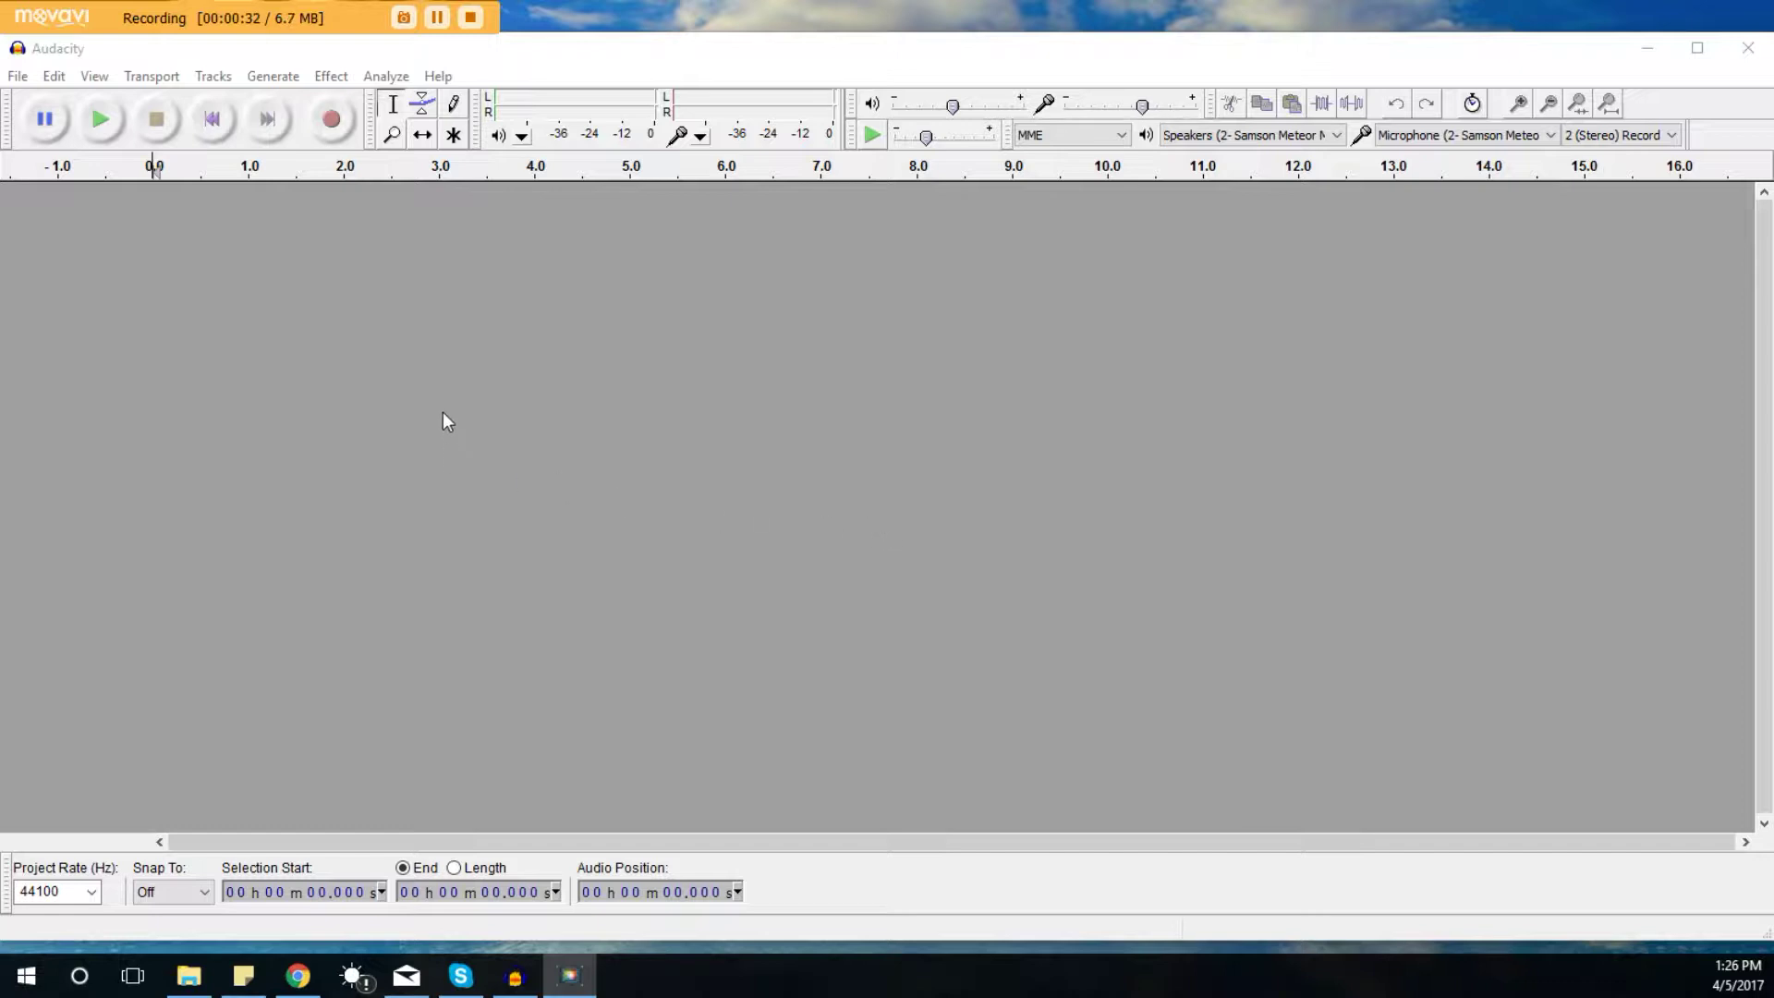
- Record a roughly 7.8-second stereo voice clip, nudge its gain up, and select the speech
{"action": "left_click", "coordinate": [331, 77]}
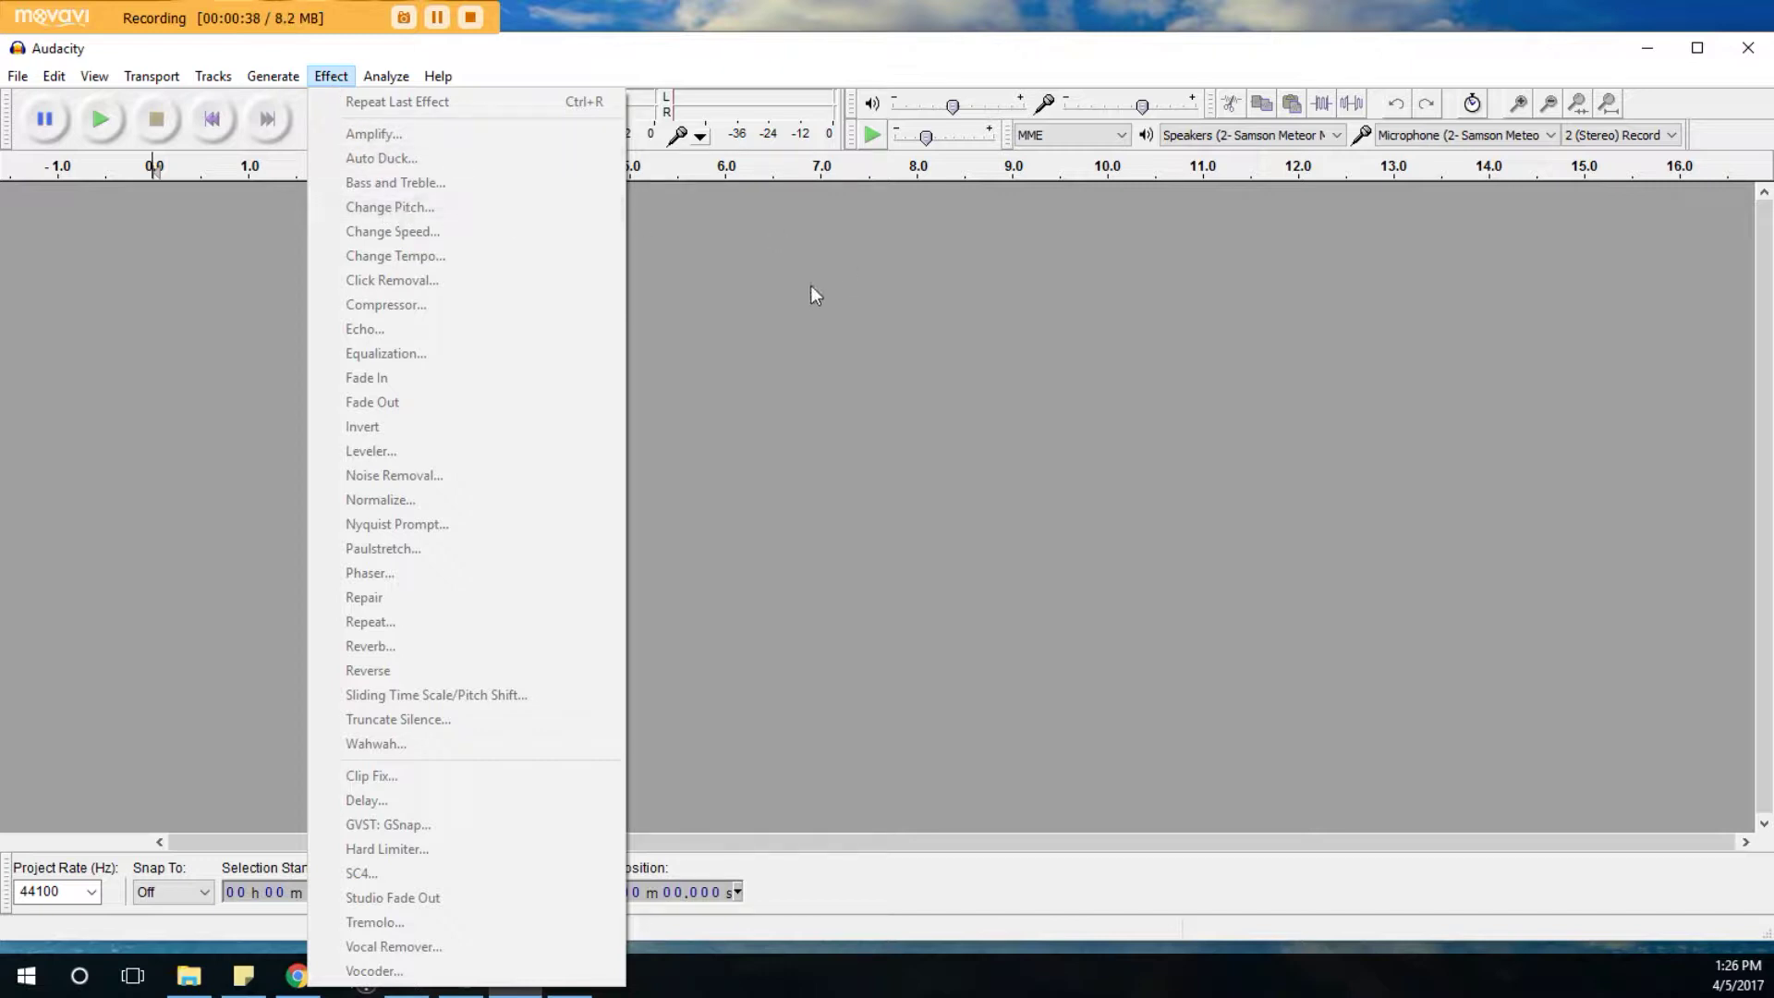
{"action": "left_click", "coordinate": [873, 307]}
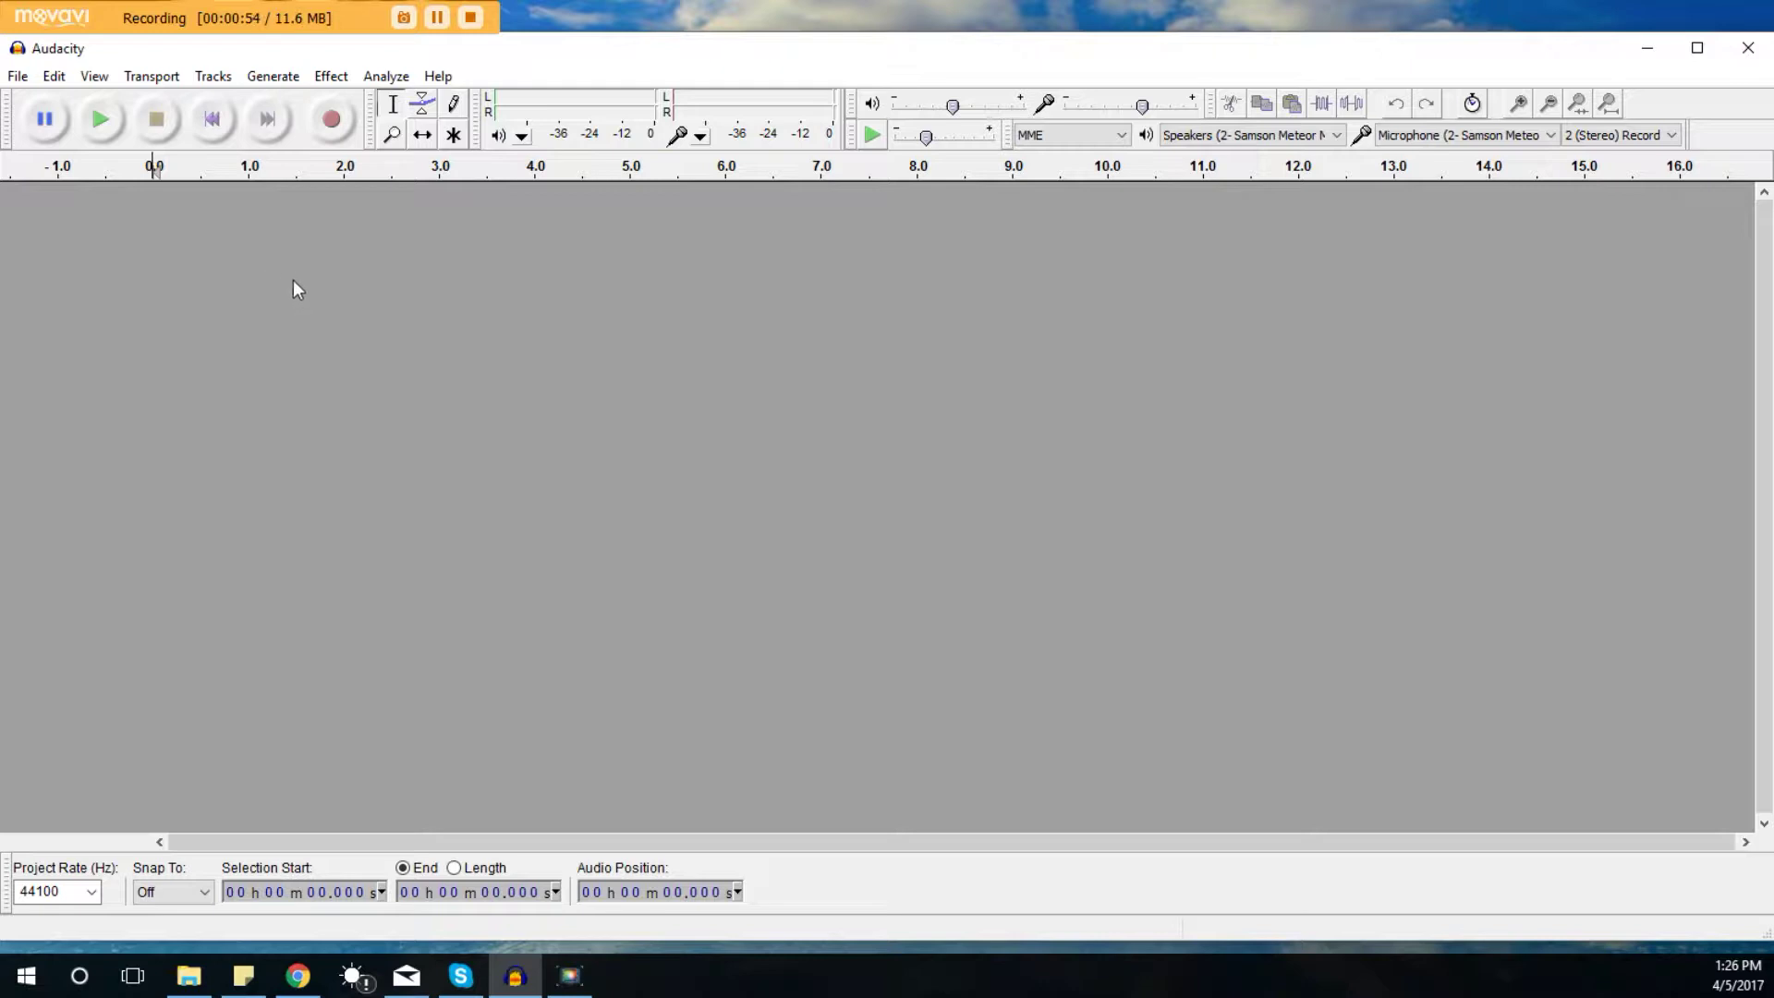
{"action": "left_click", "coordinate": [333, 120]}
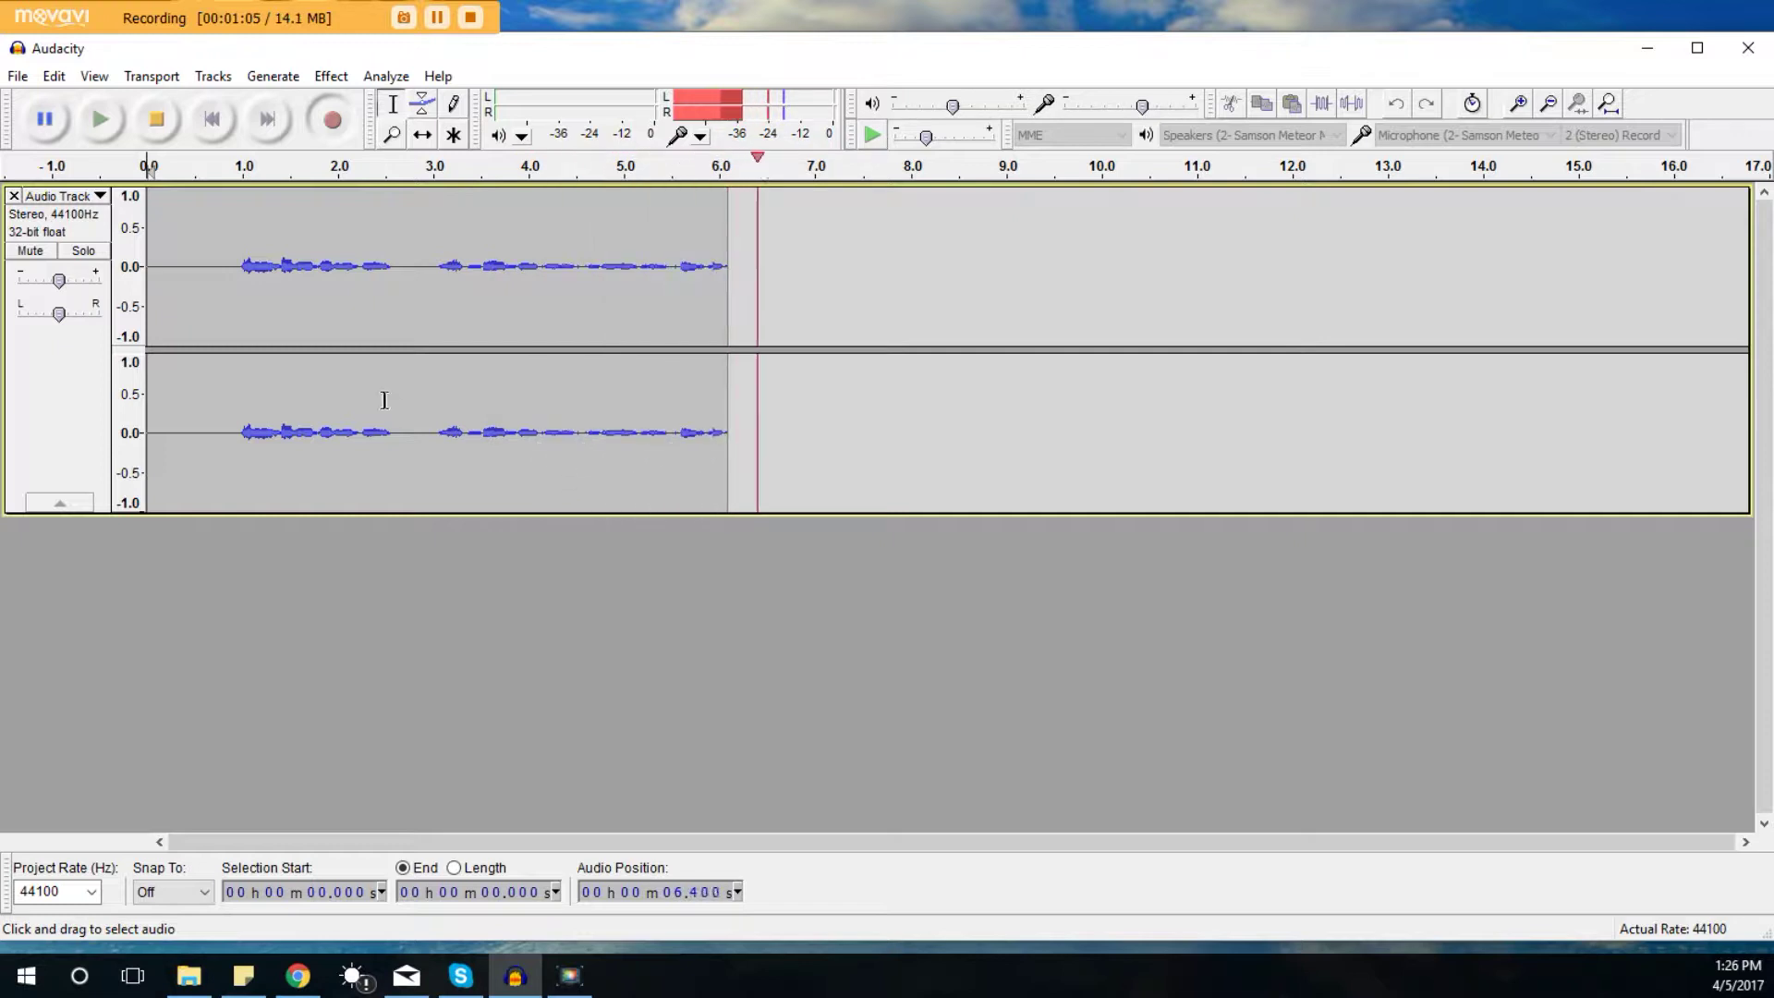
{"action": "left_click", "coordinate": [172, 135]}
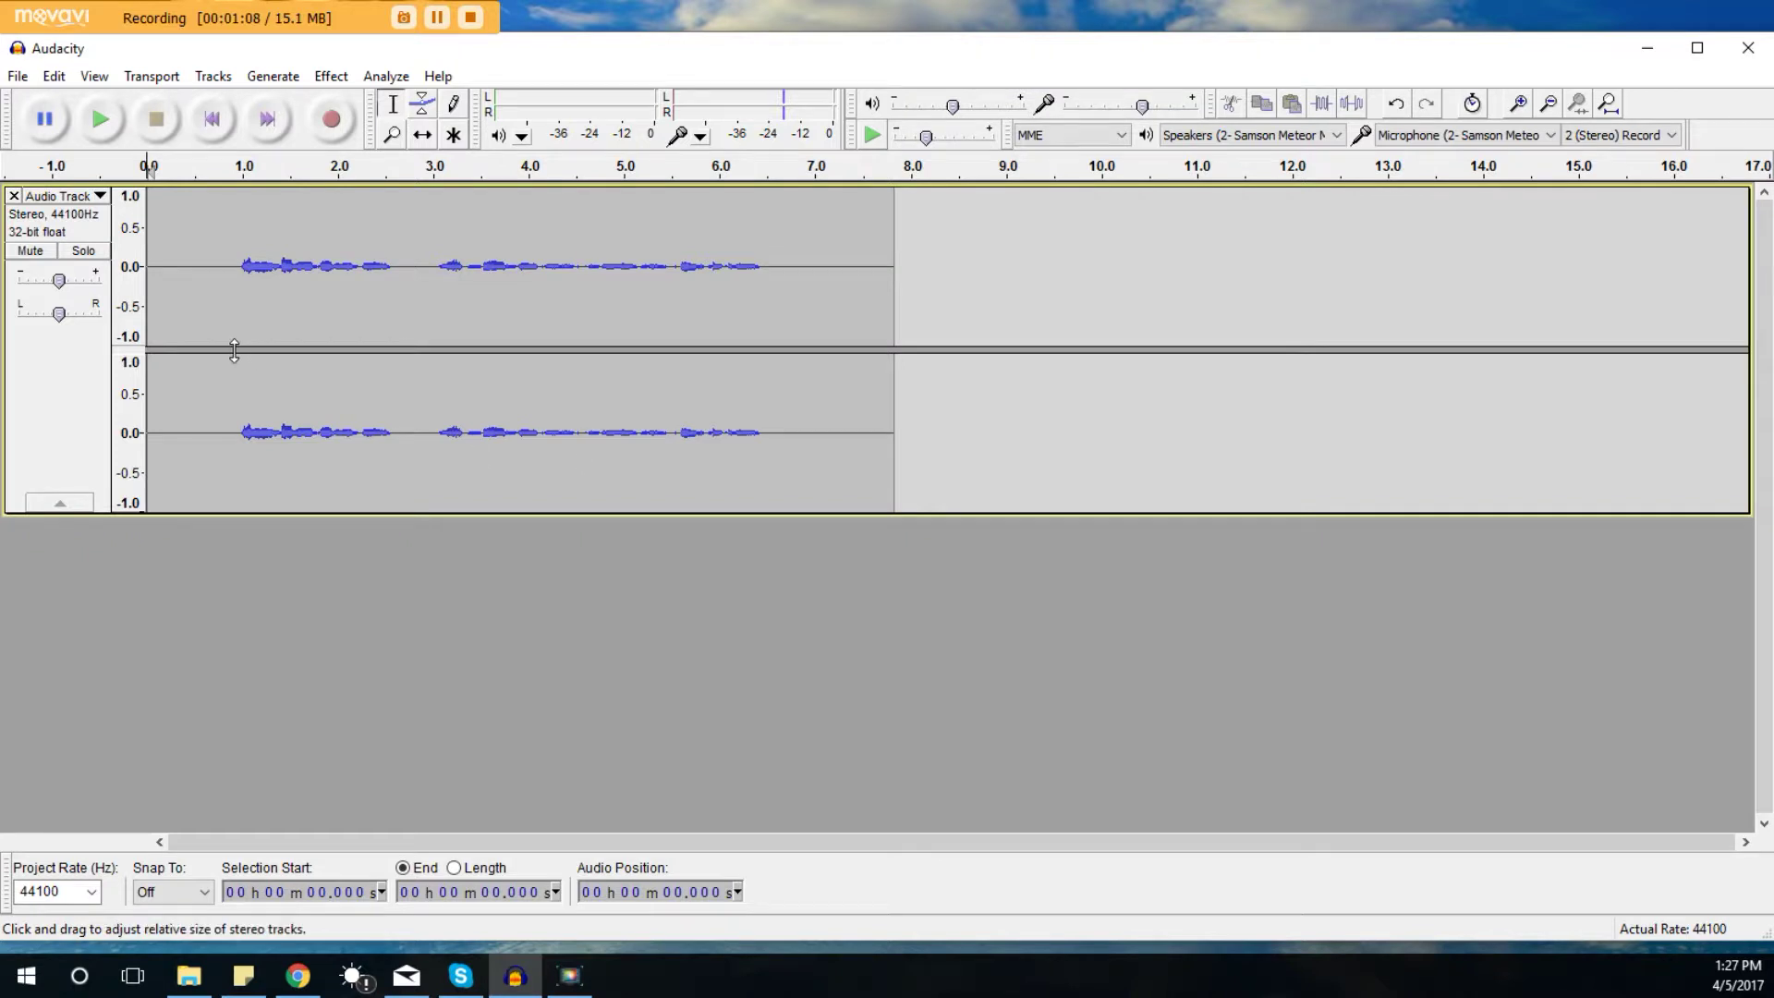
{"action": "left_click", "coordinate": [70, 283]}
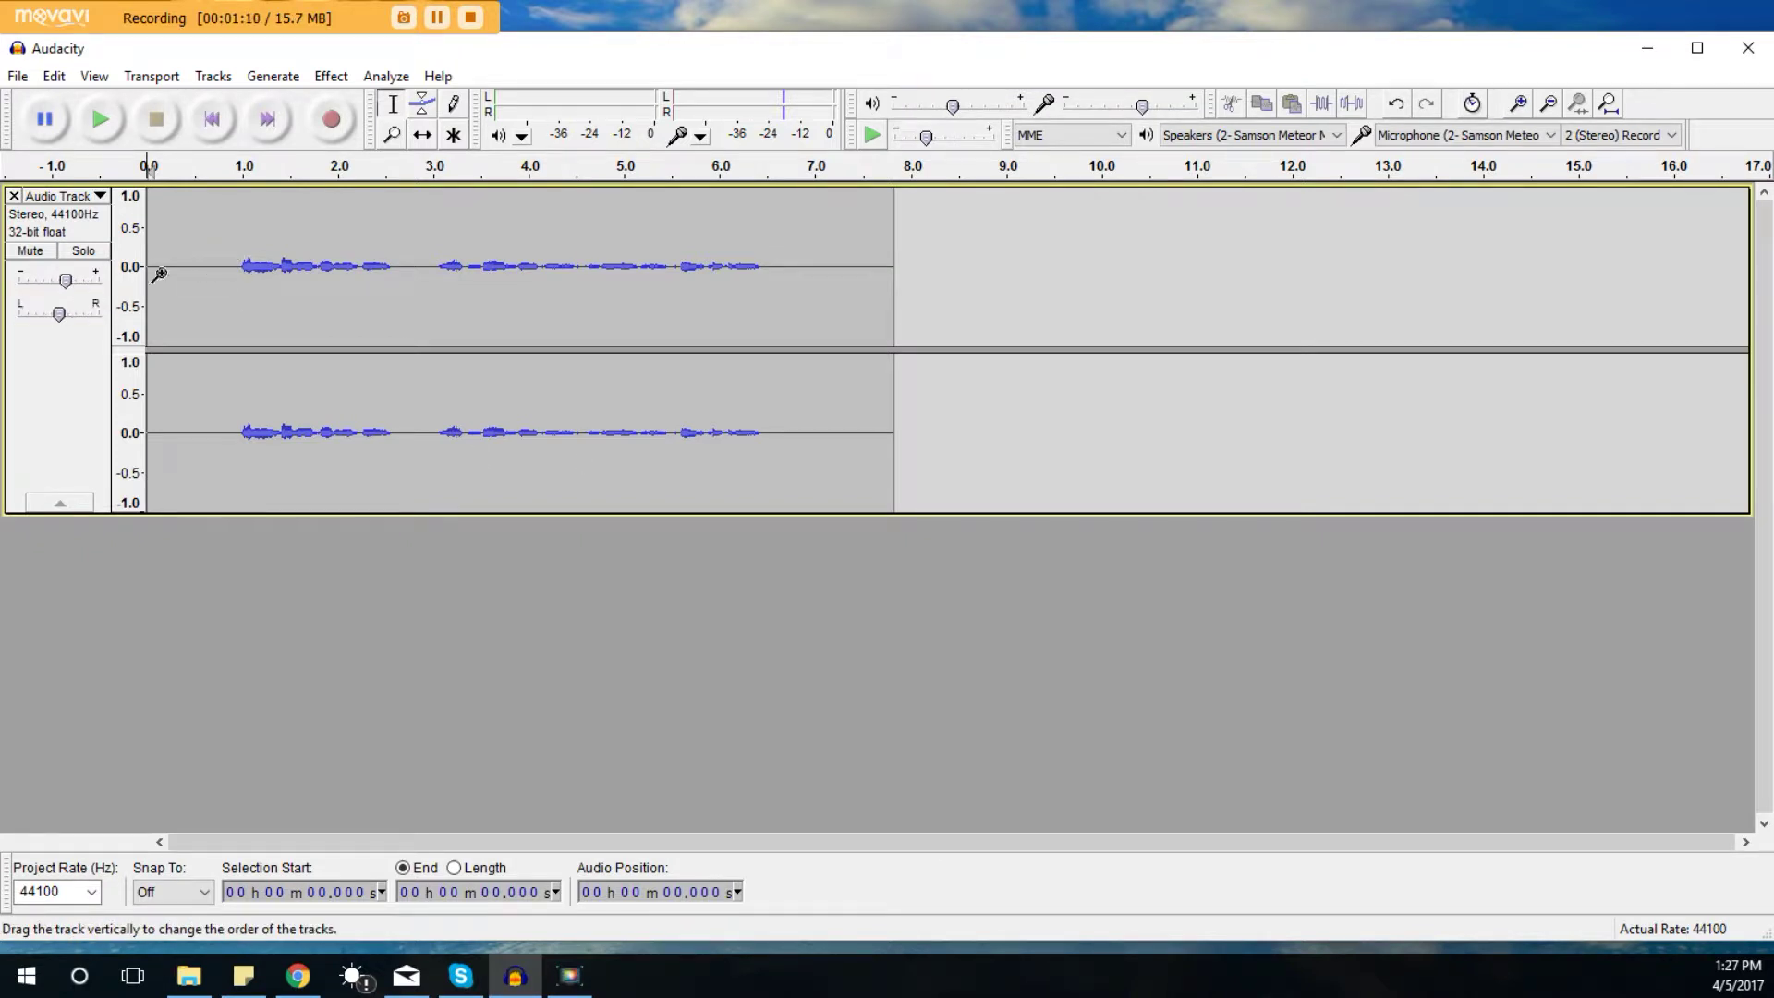
{"action": "left_click_drag", "start_coordinate": [230, 268], "coordinate": [786, 298]}
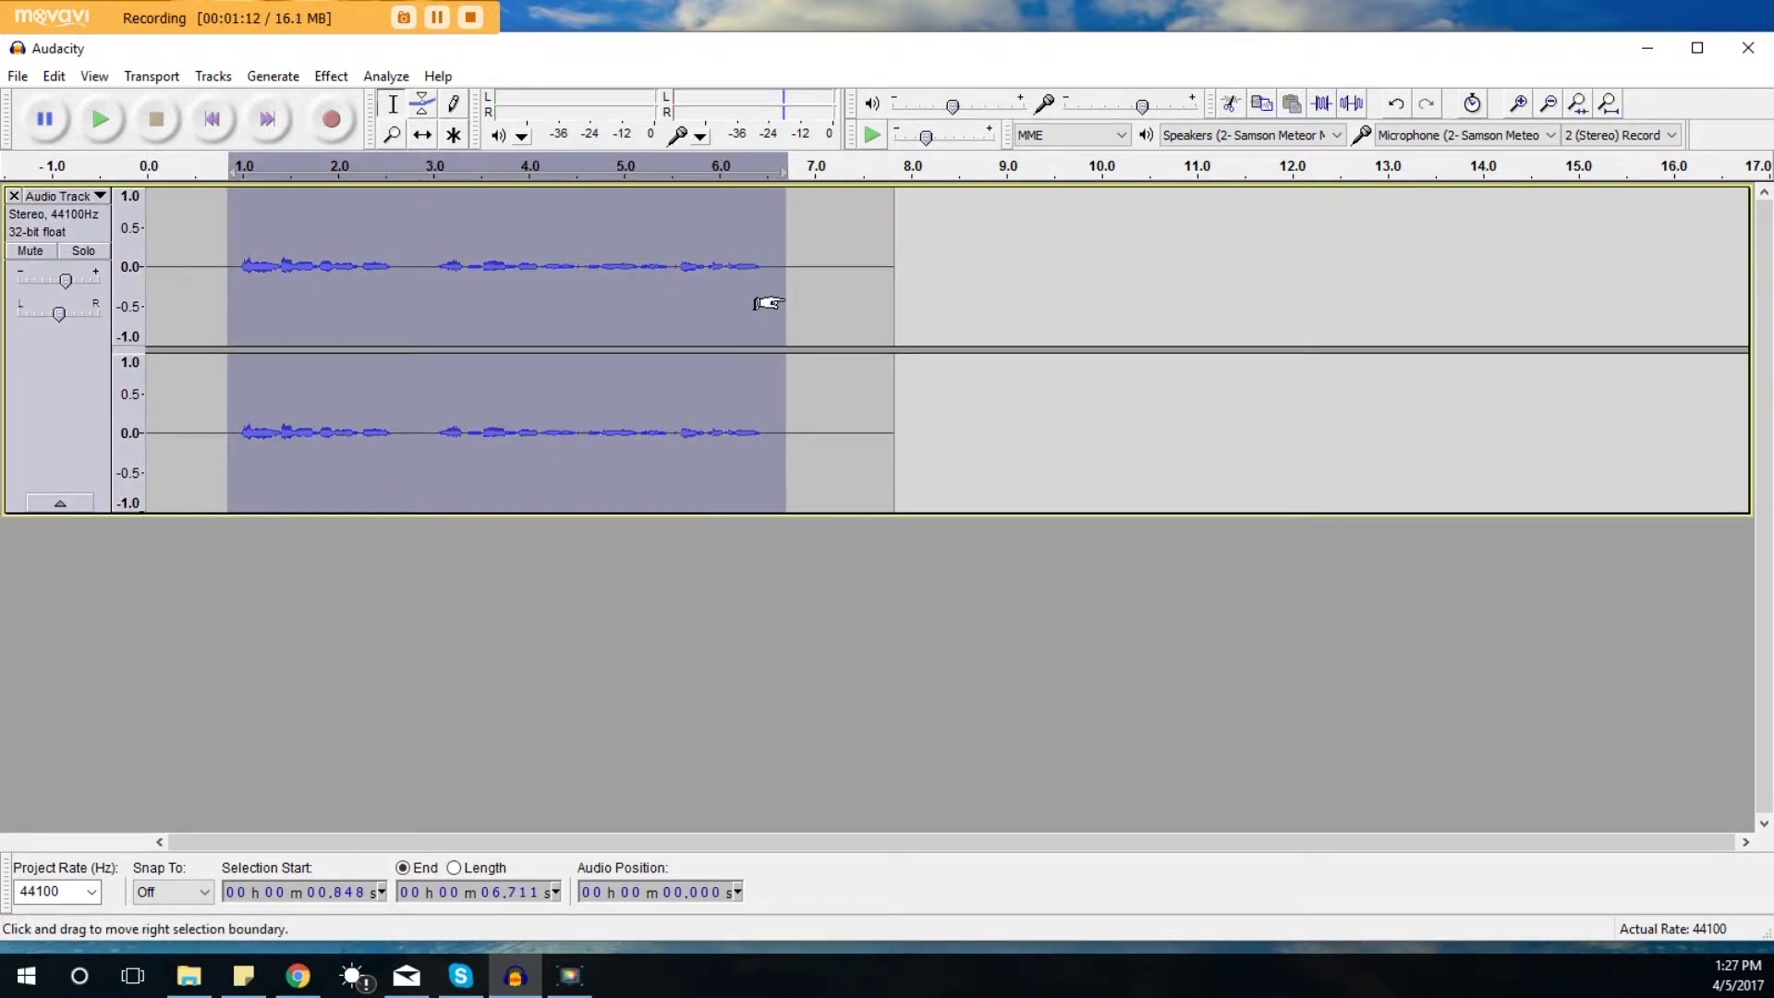
- Apply a +20% Change Pitch (+3.16 semitones) to the speech and play it from 0.9 s
{"action": "left_click", "coordinate": [330, 77]}
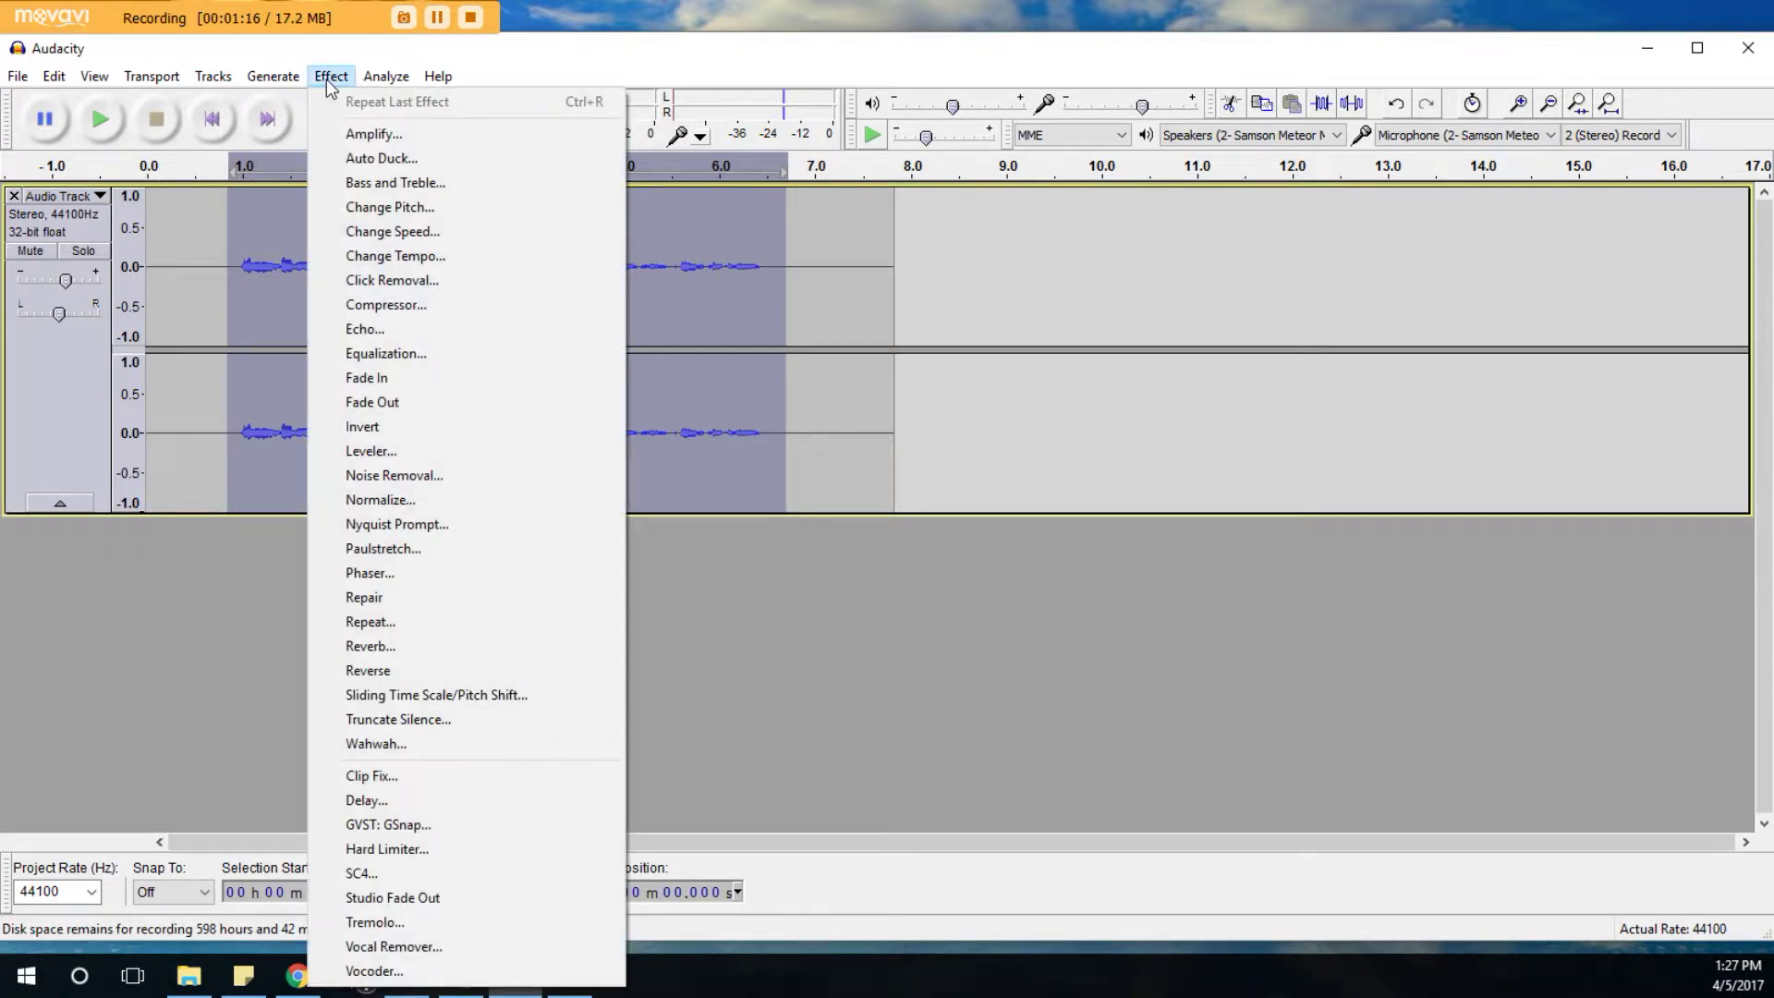
{"action": "left_click", "coordinate": [390, 207]}
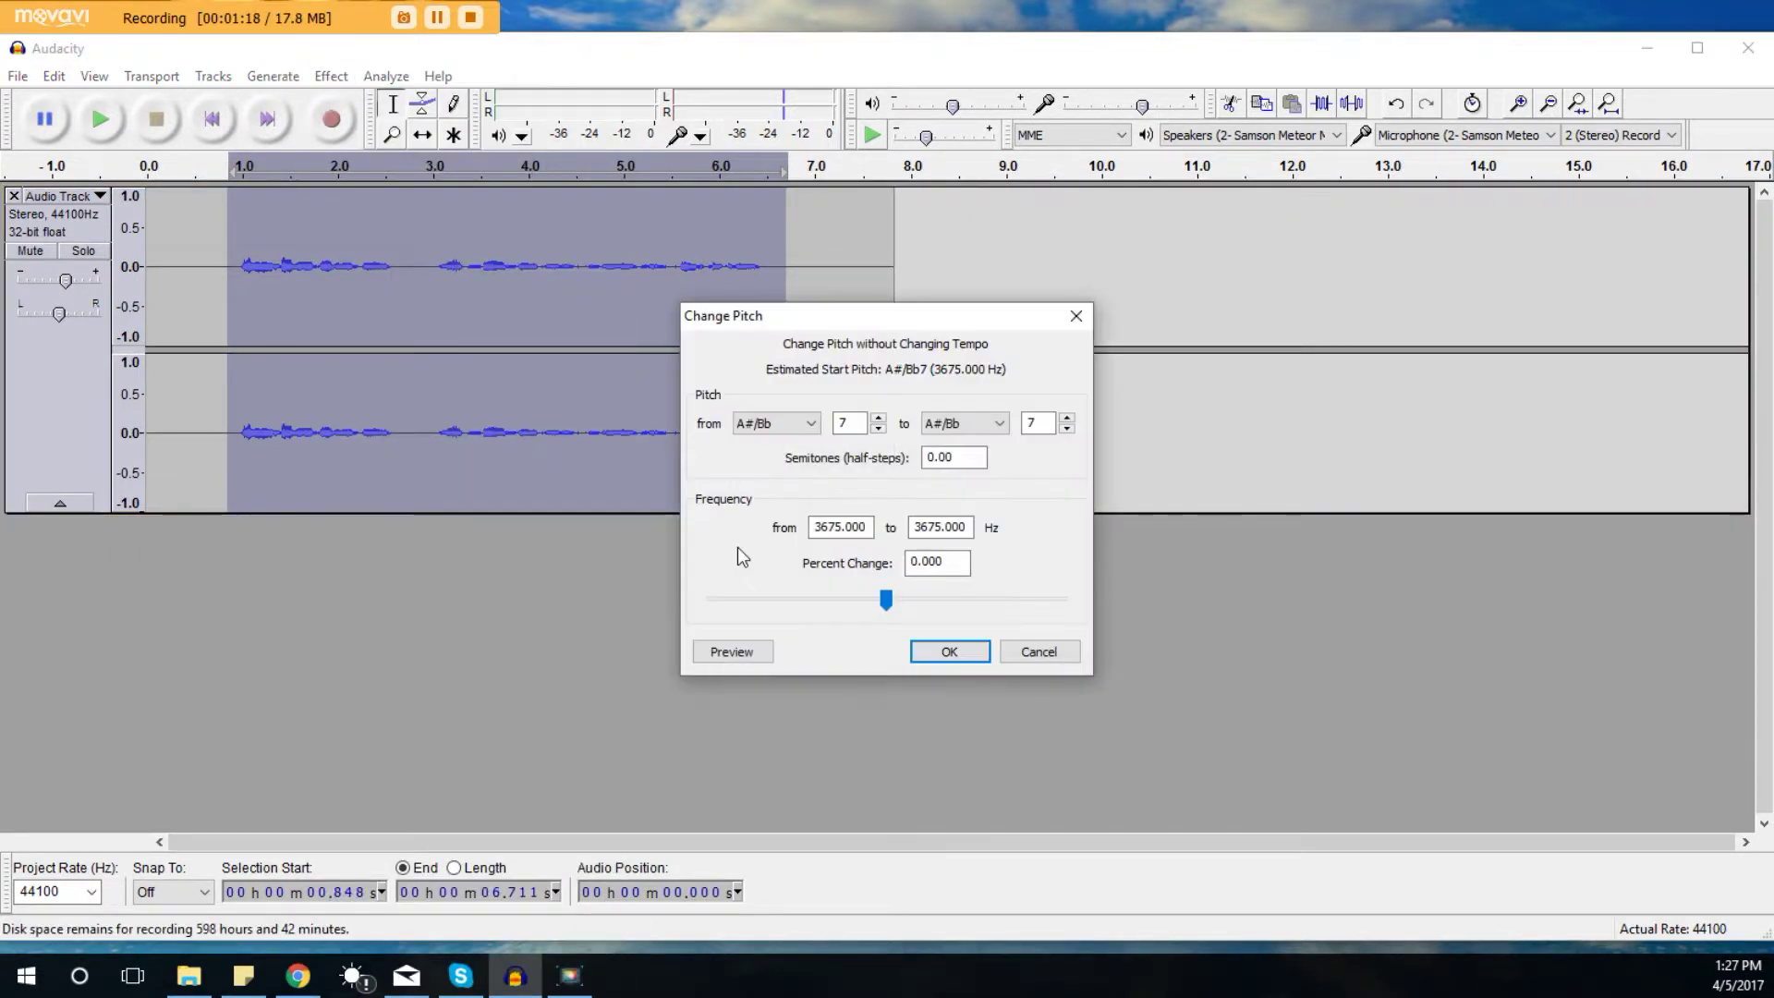
{"action": "left_click_drag", "start_coordinate": [888, 599], "coordinate": [905, 597]}
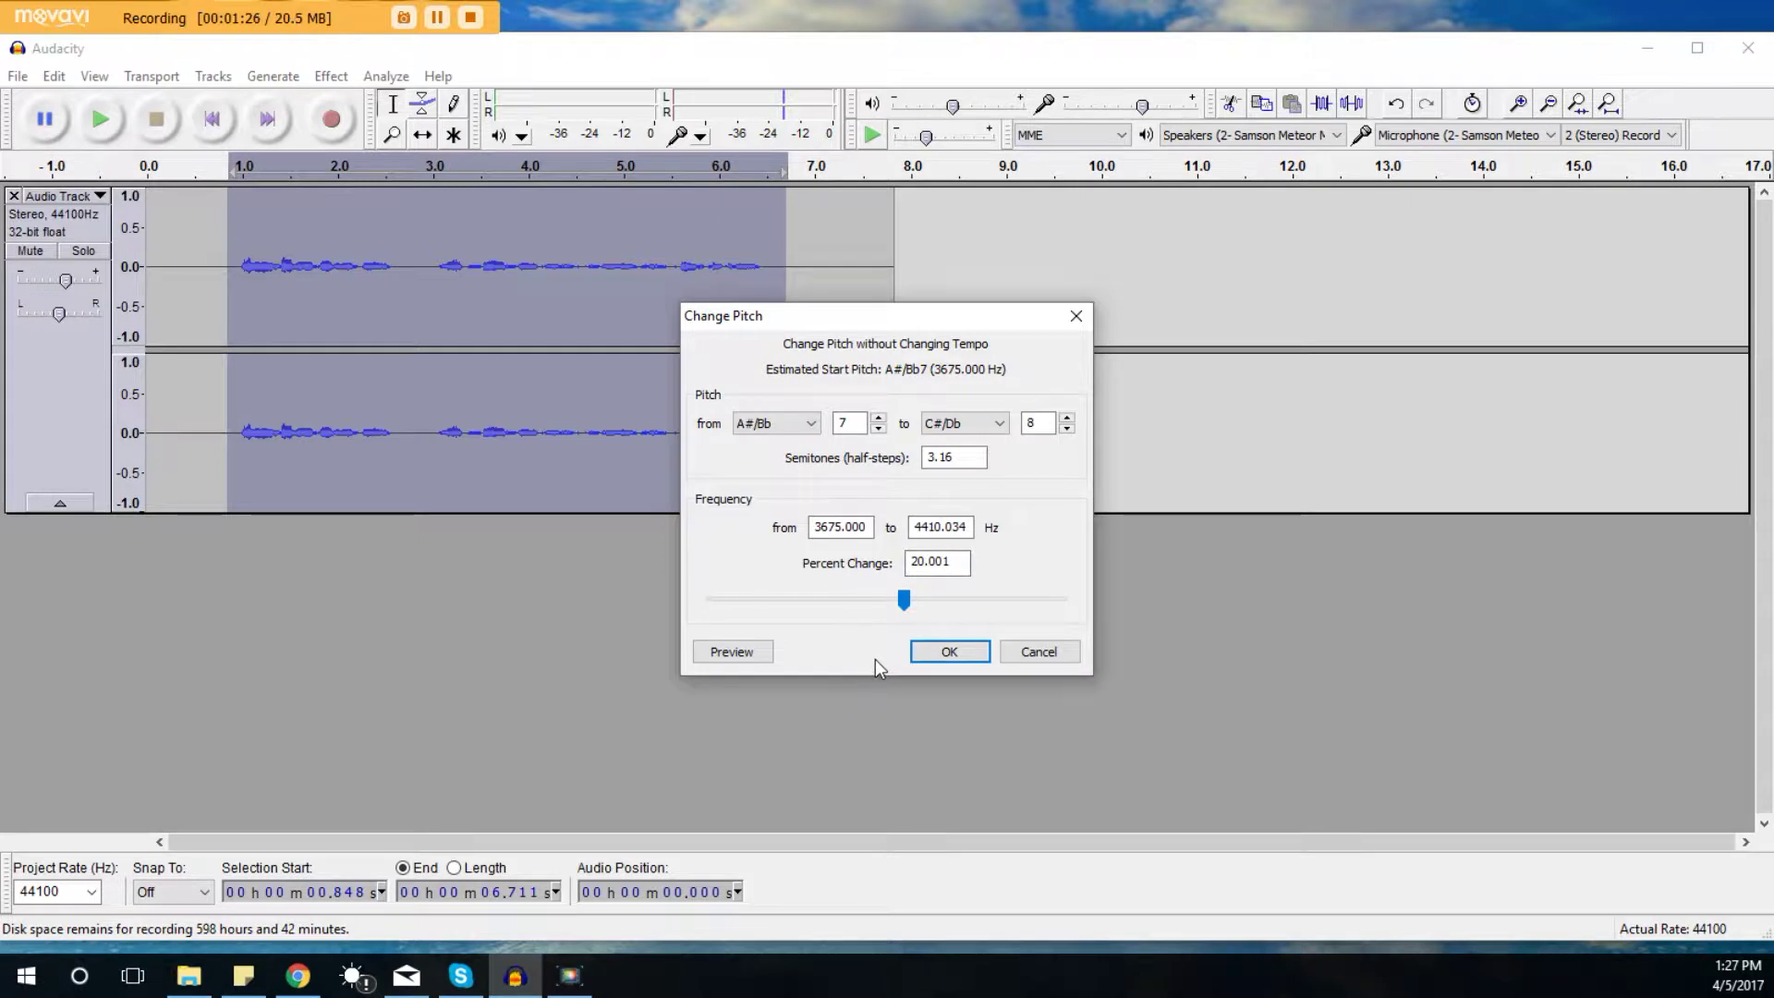
{"action": "left_click", "coordinate": [946, 652]}
{"action": "left_click", "coordinate": [234, 268]}
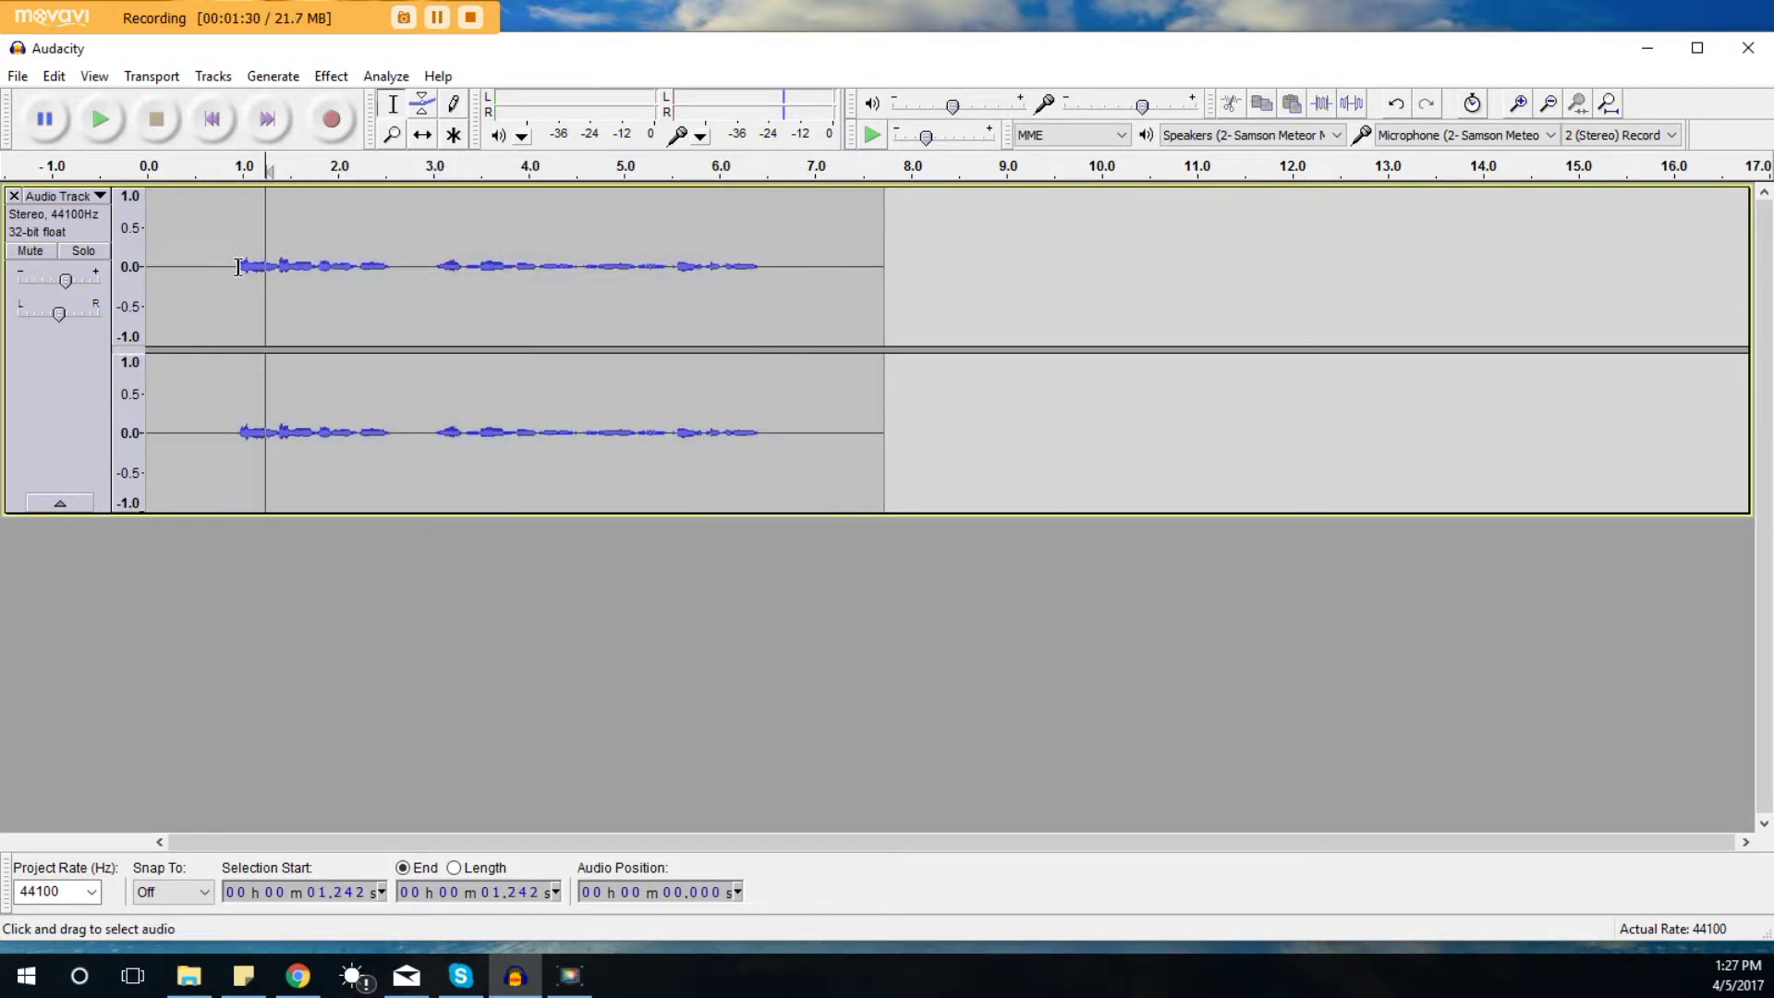
{"action": "left_click", "coordinate": [103, 118]}
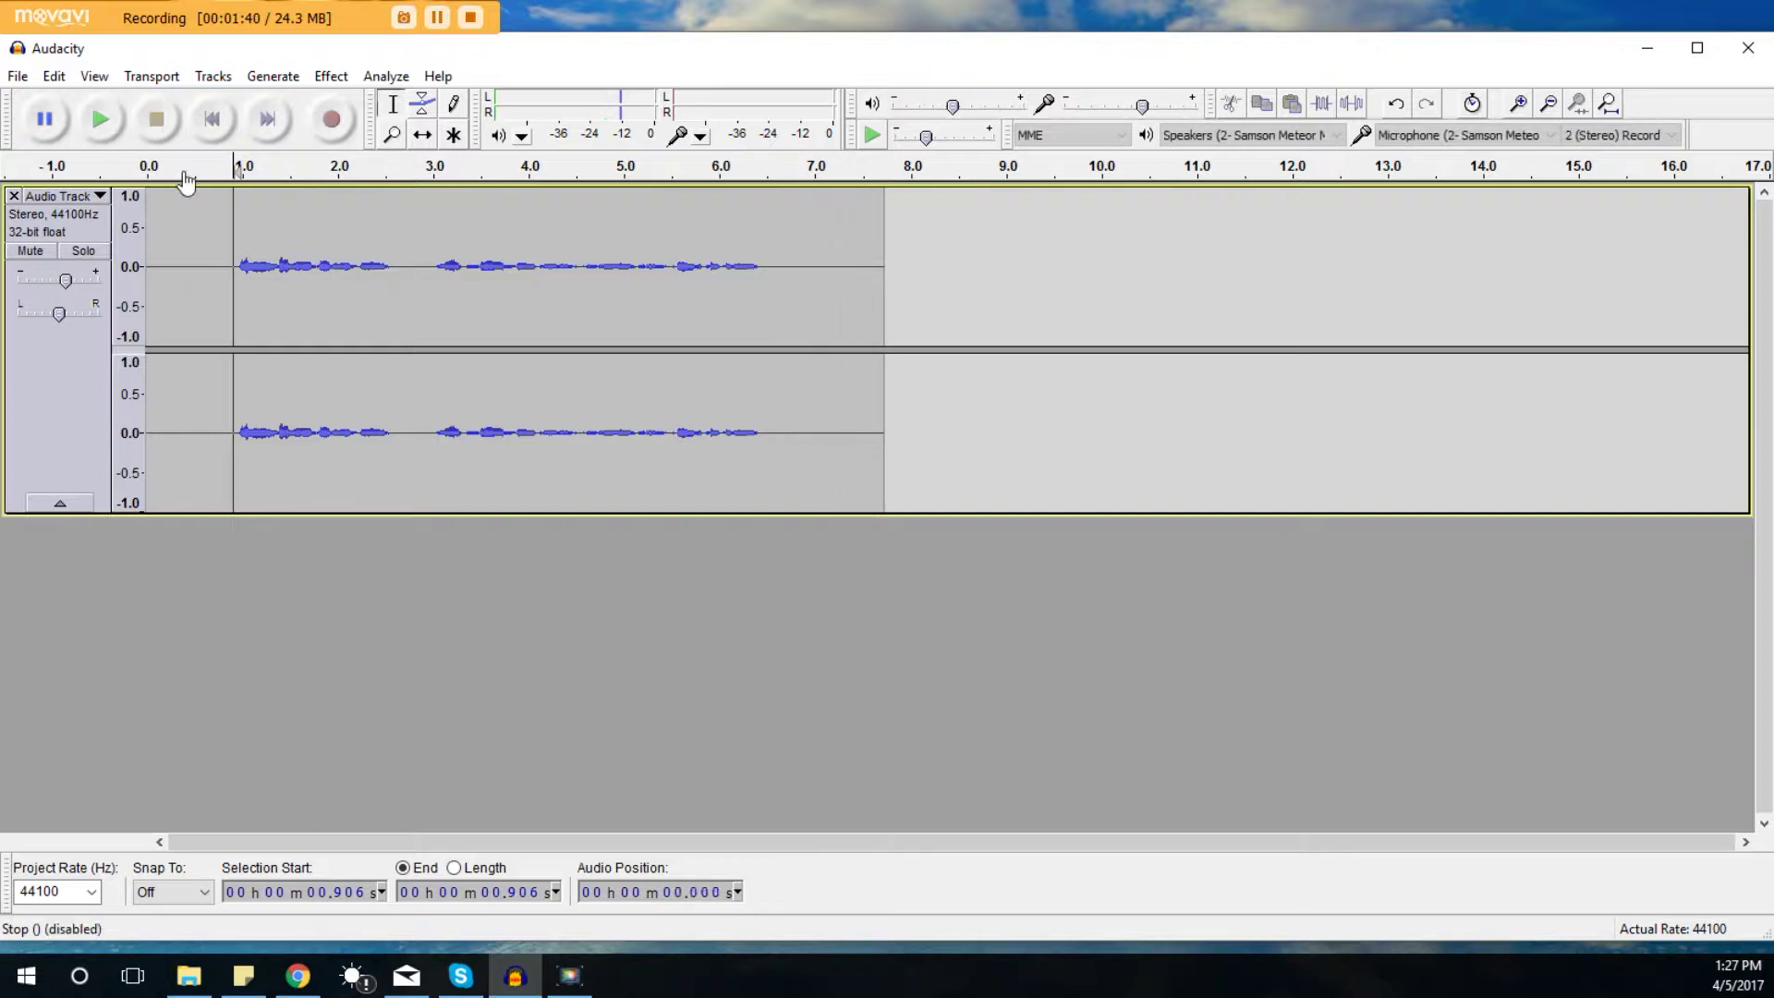
- Select nearly the whole clip, reapply the +3.16-semitone Change Pitch, and play it from 0.87 s
{"action": "left_click_drag", "start_coordinate": [784, 273], "coordinate": [187, 268]}
{"action": "left_click", "coordinate": [331, 76]}
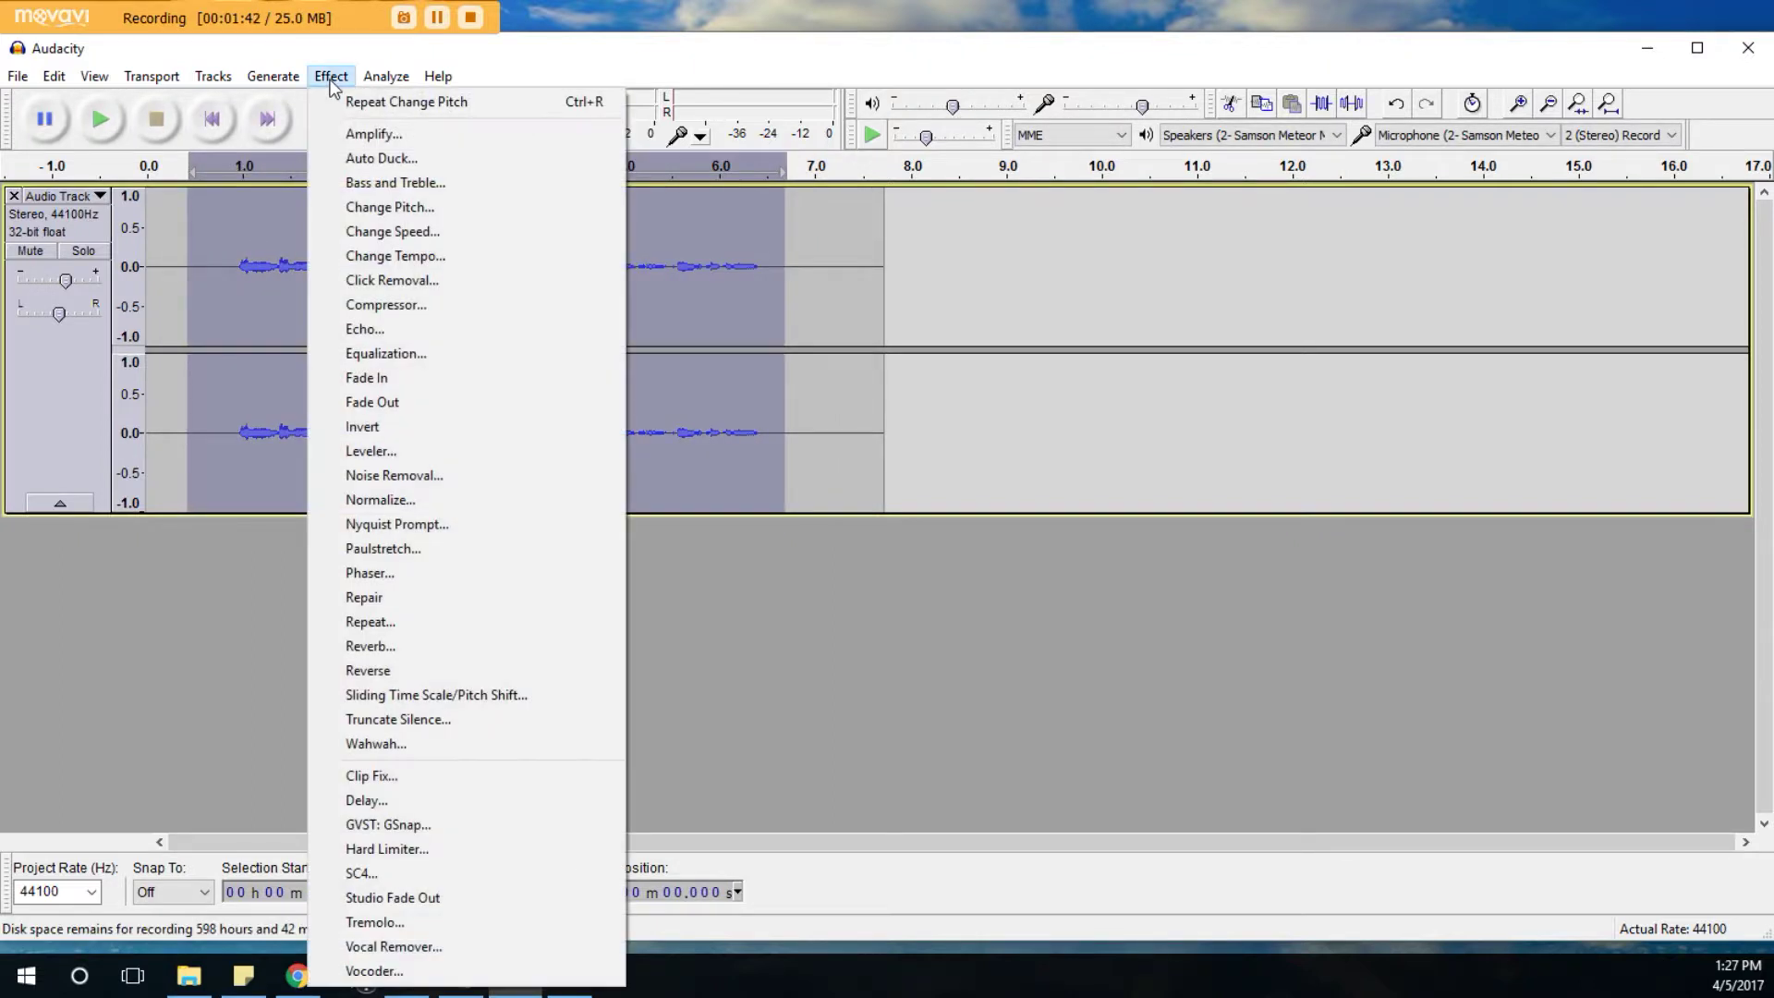
{"action": "left_click", "coordinate": [386, 205]}
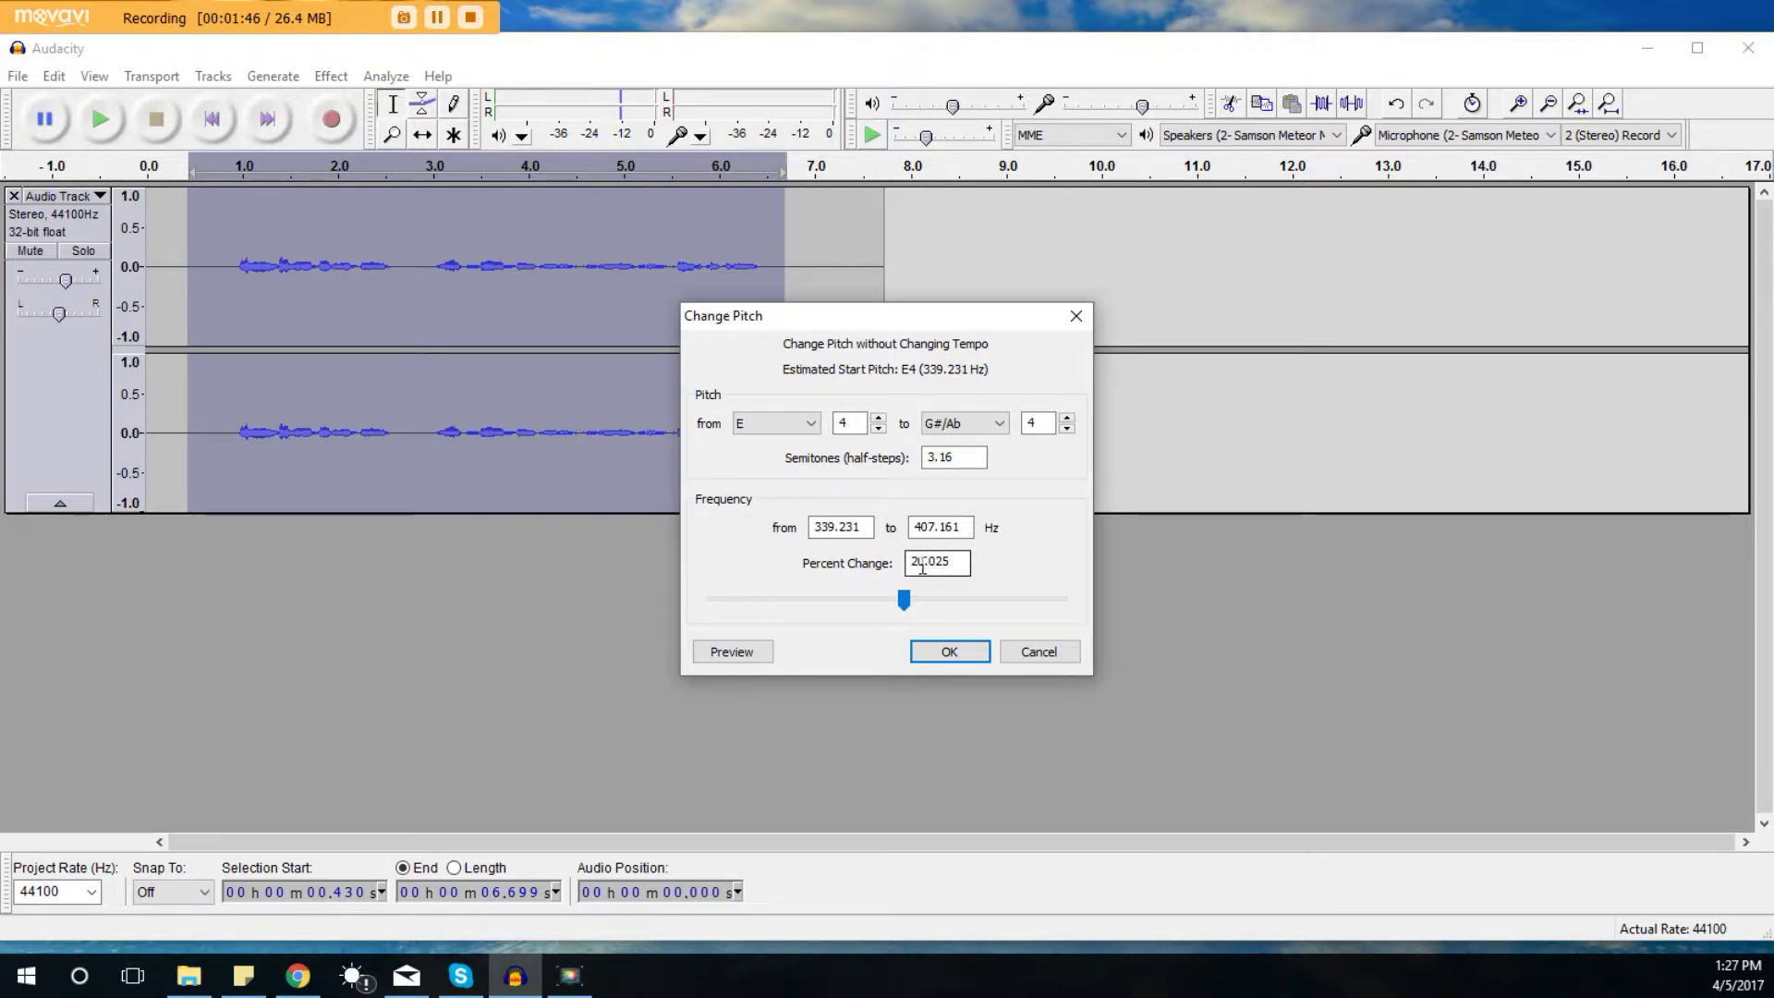
{"action": "left_click", "coordinate": [949, 651]}
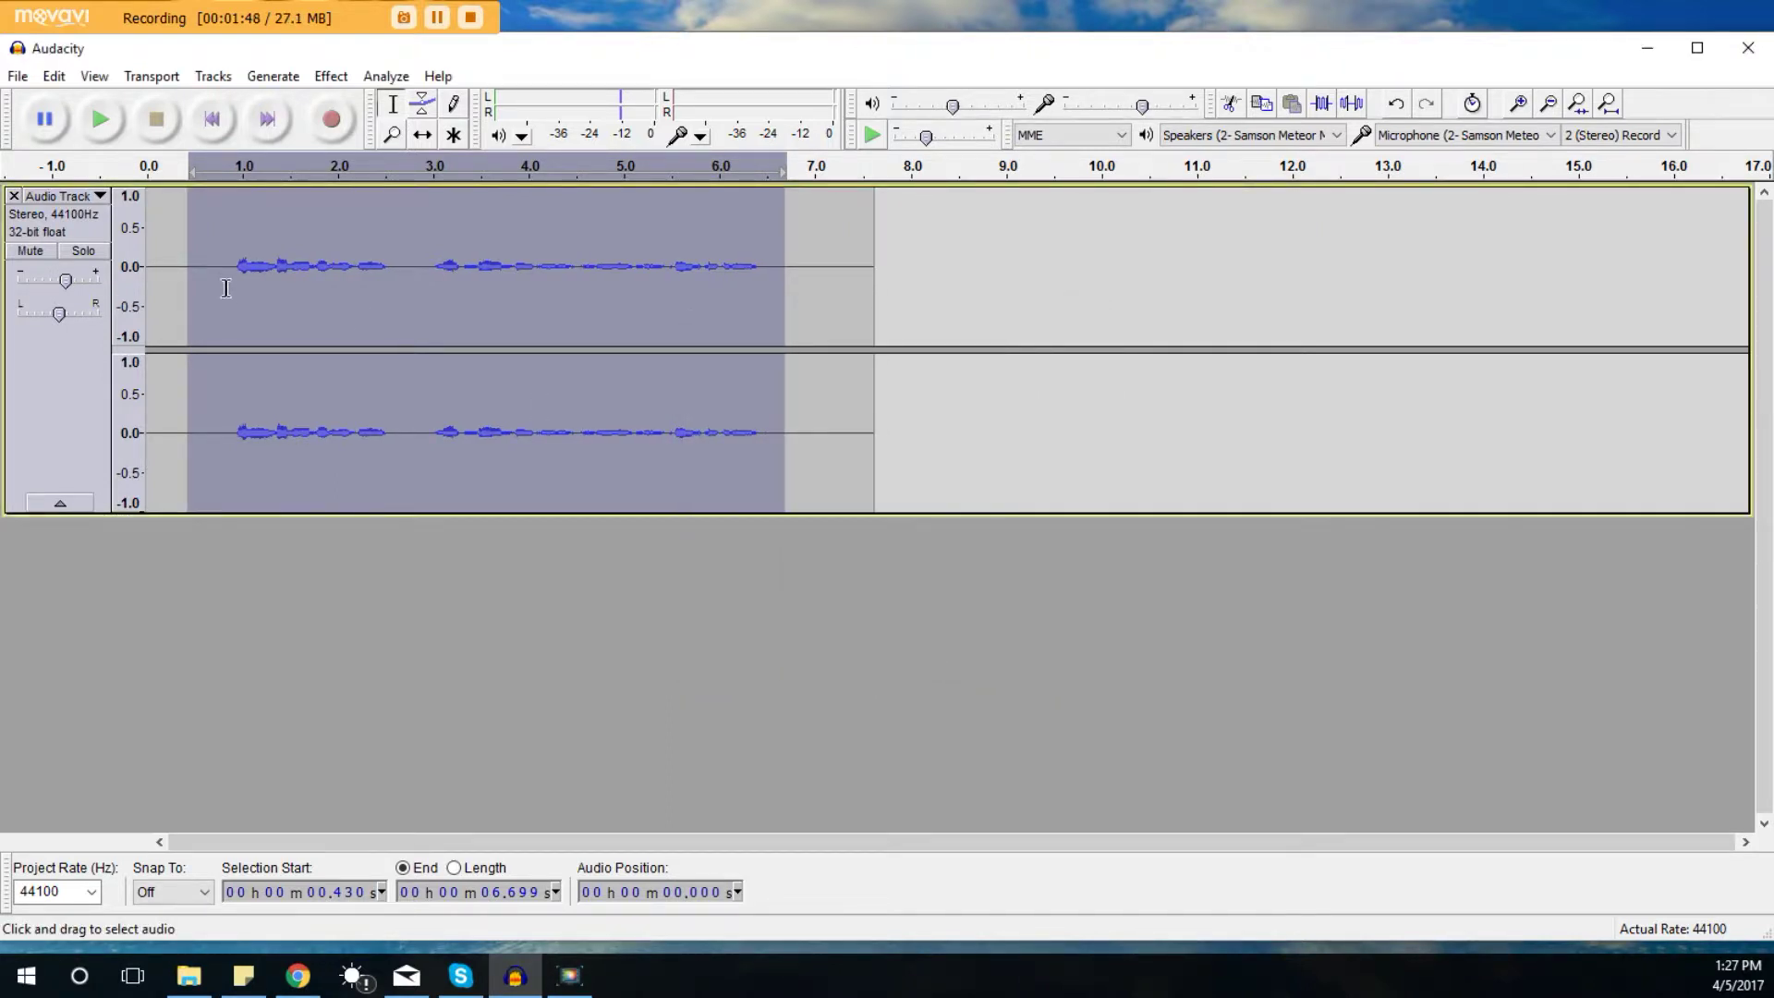
{"action": "left_click", "coordinate": [231, 273]}
{"action": "left_click", "coordinate": [109, 120]}
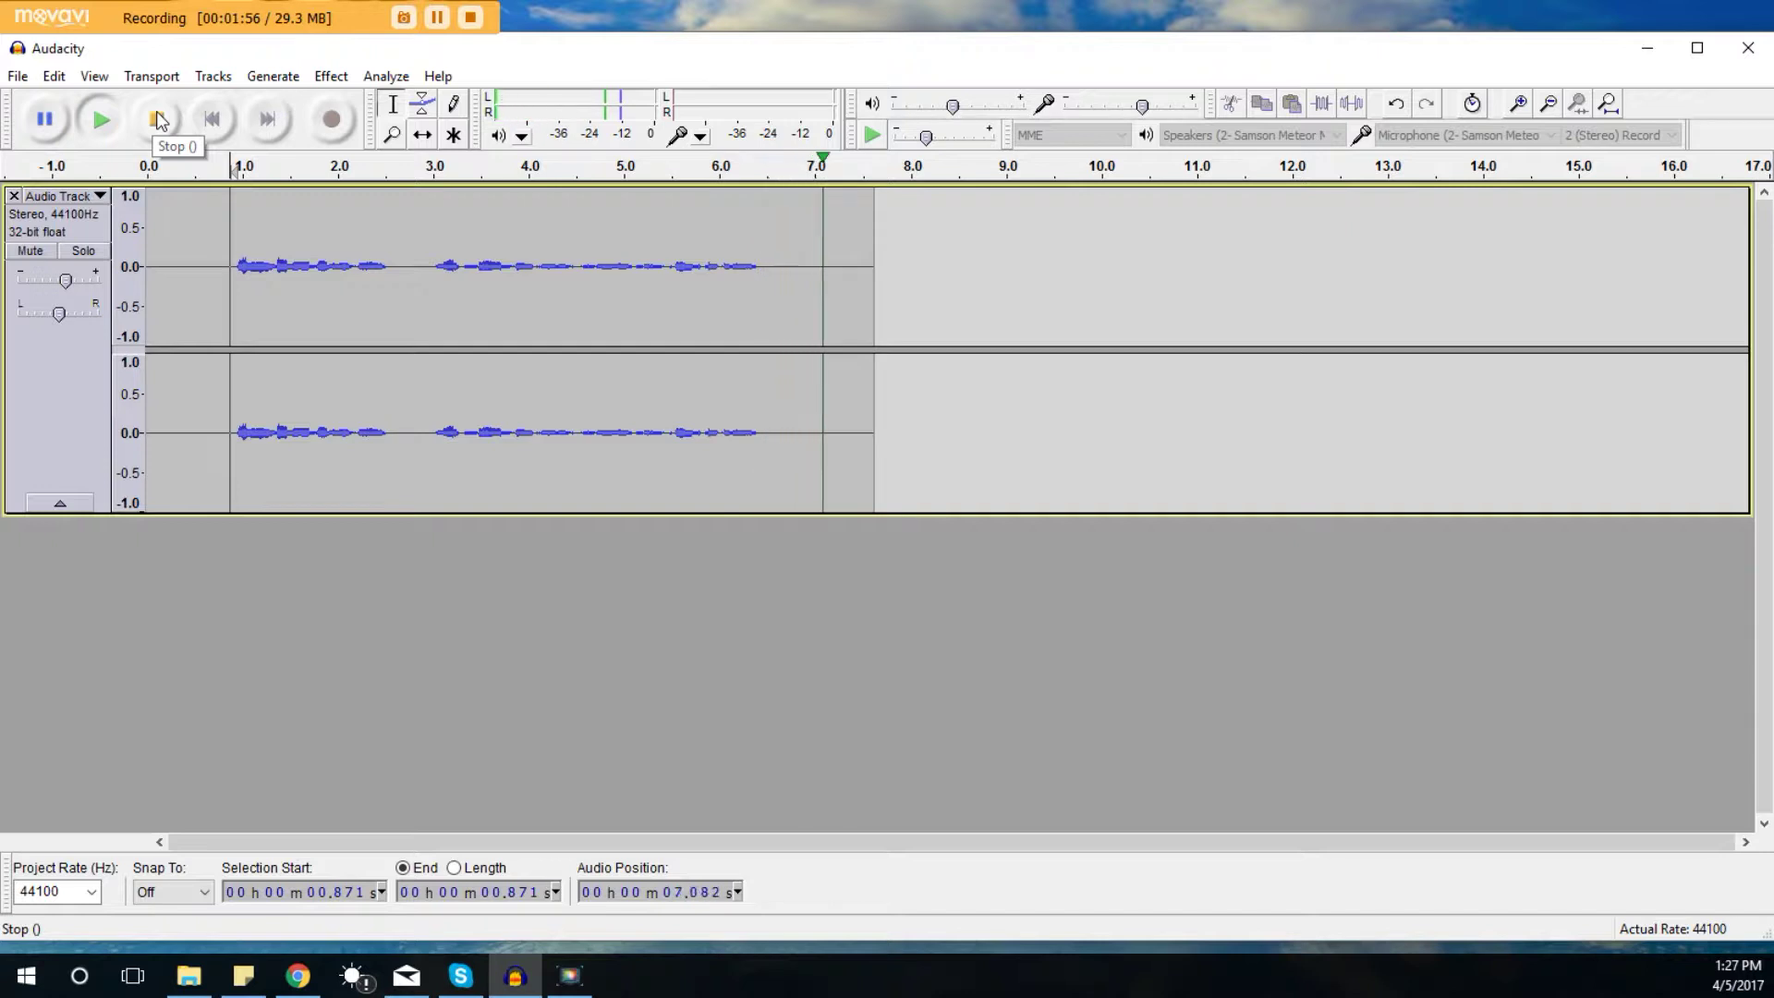
{"action": "left_click", "coordinate": [159, 120]}
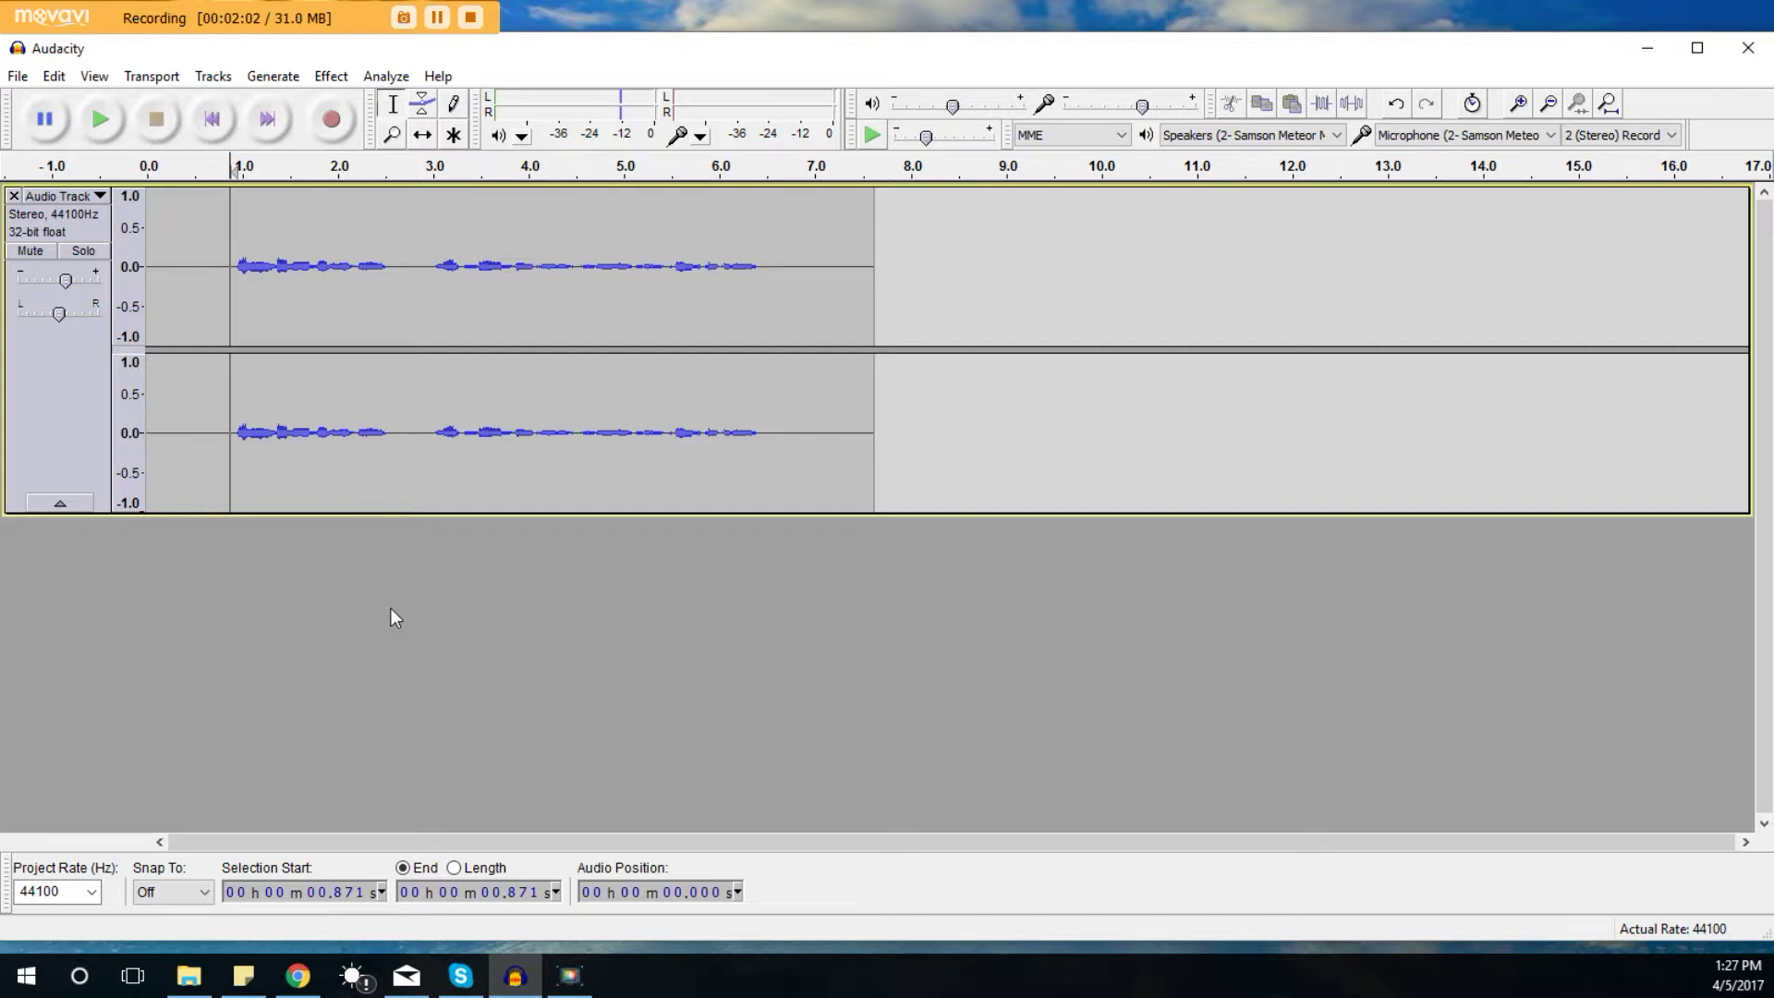
- Undo both Change Pitch edits and the gain adjustment
{"action": "left_click", "coordinate": [54, 77]}
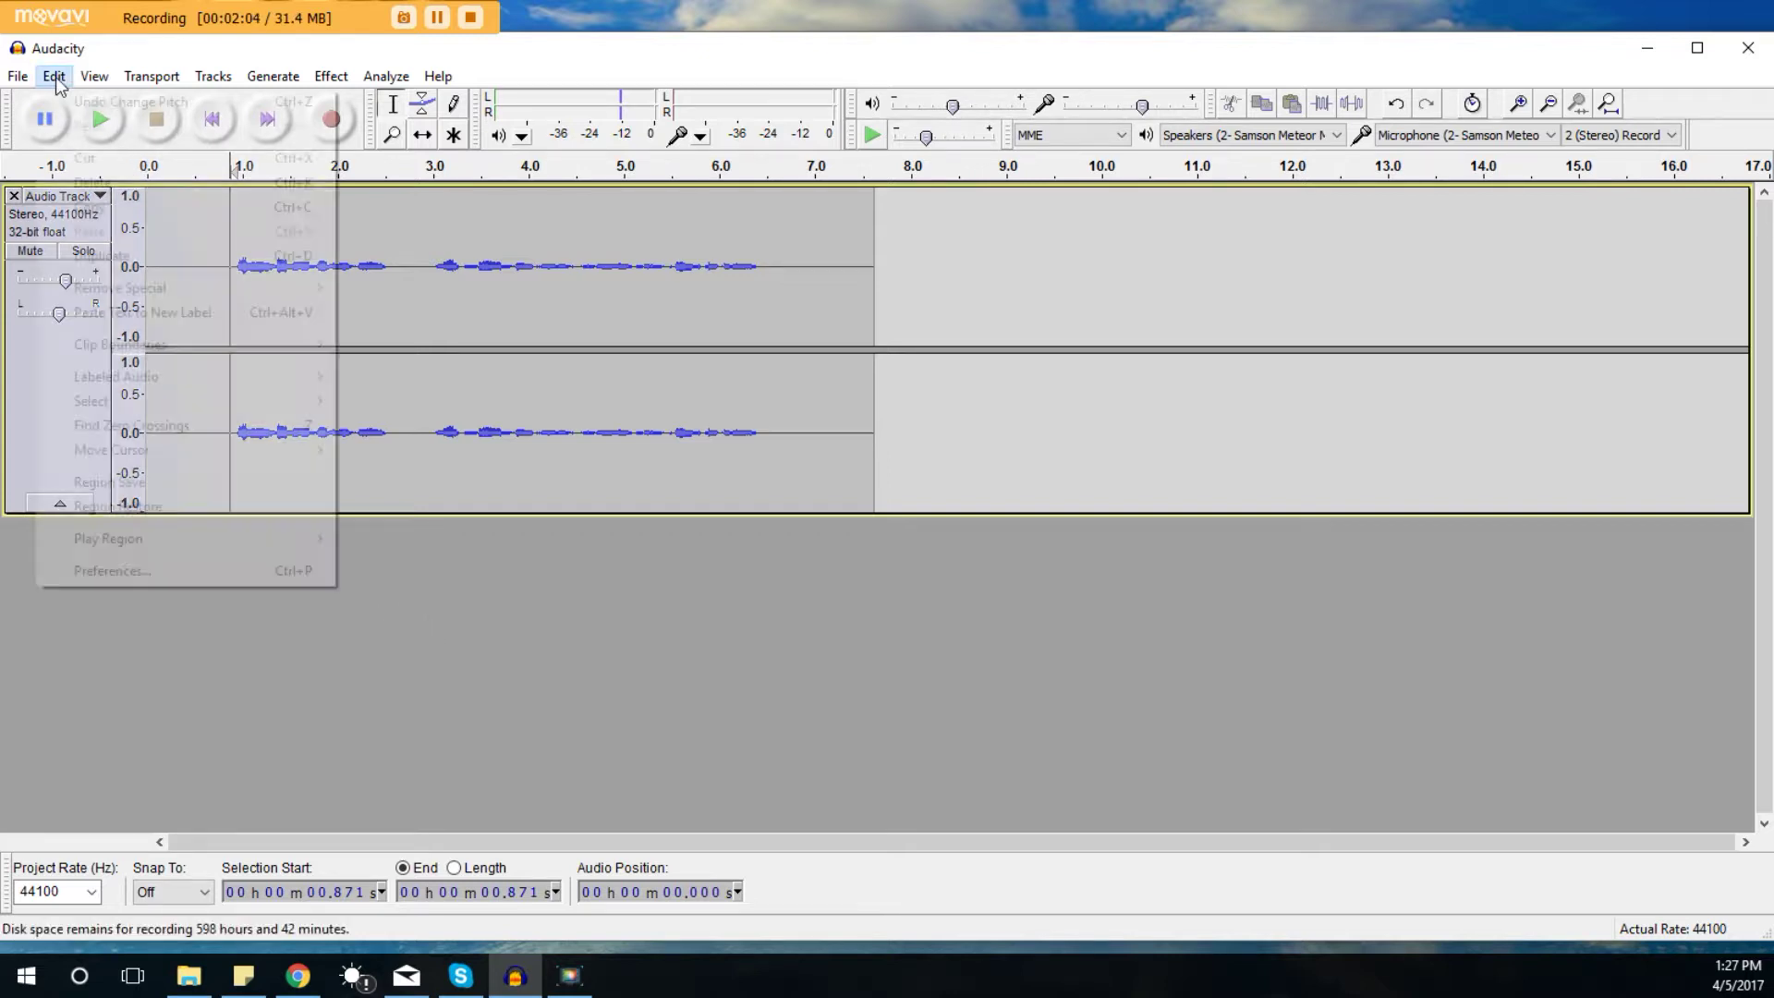
{"action": "left_click", "coordinate": [74, 99]}
{"action": "left_click", "coordinate": [54, 77]}
{"action": "left_click", "coordinate": [65, 97]}
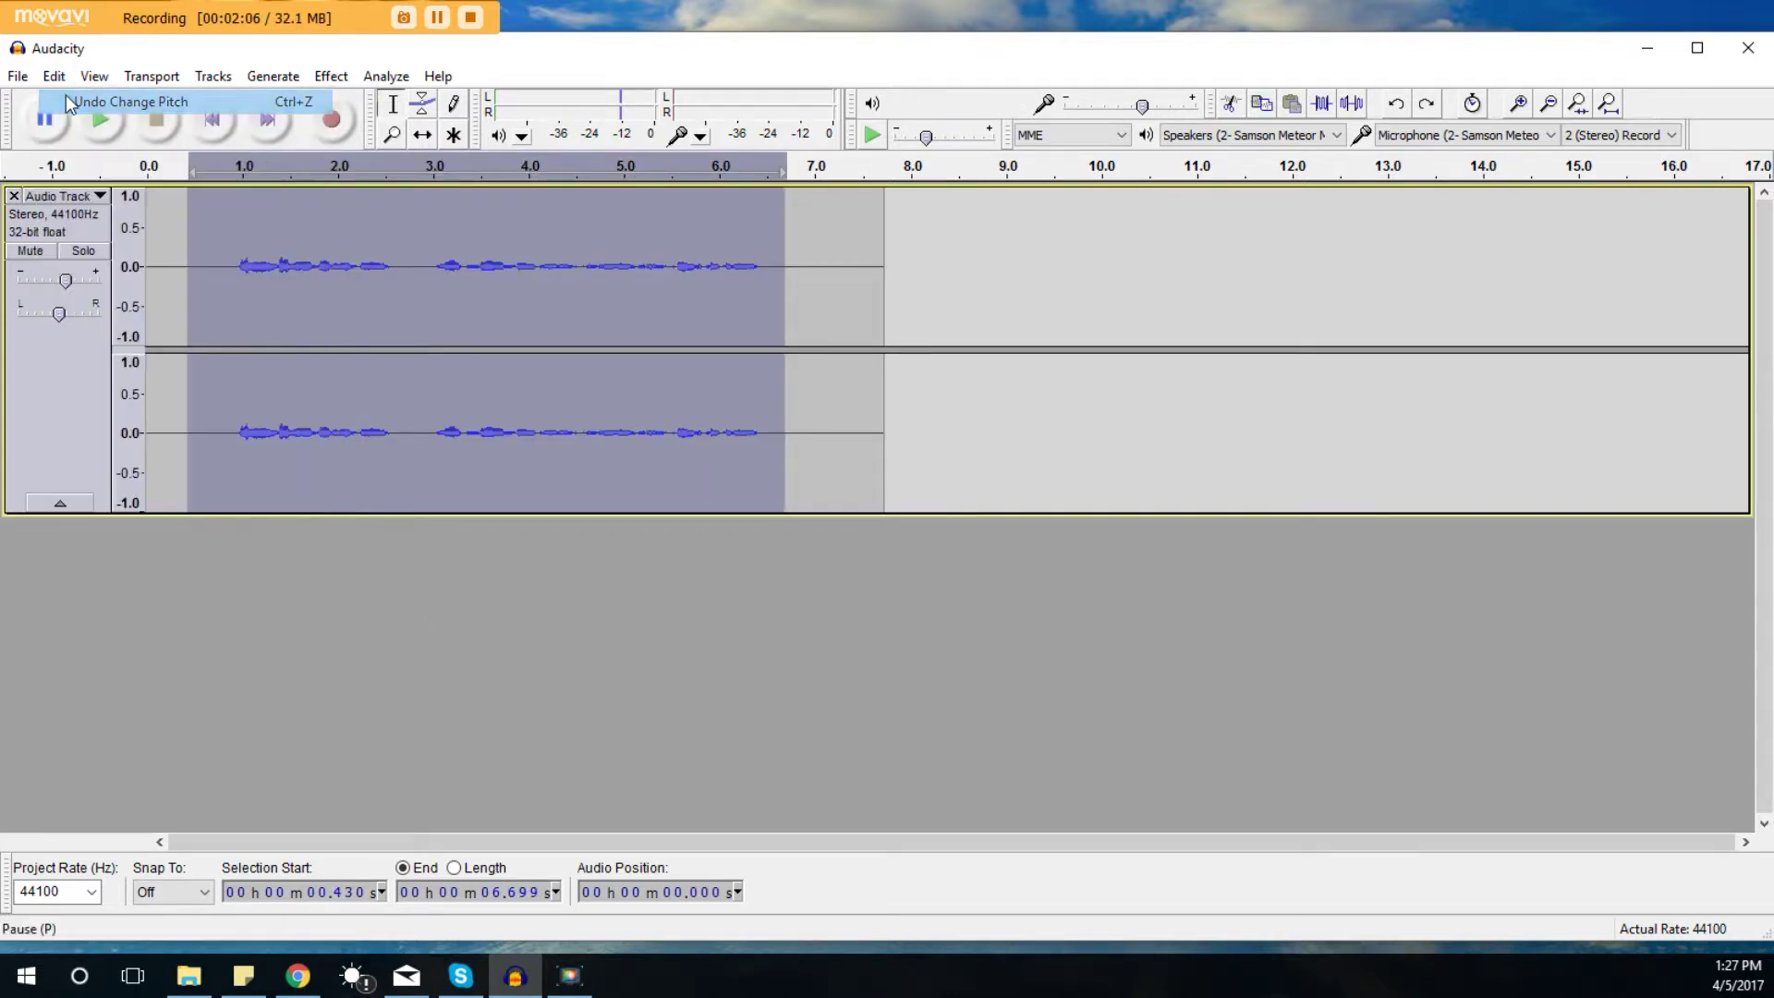
{"action": "left_click", "coordinate": [54, 77]}
{"action": "left_click", "coordinate": [69, 101]}
{"action": "left_click", "coordinate": [56, 77]}
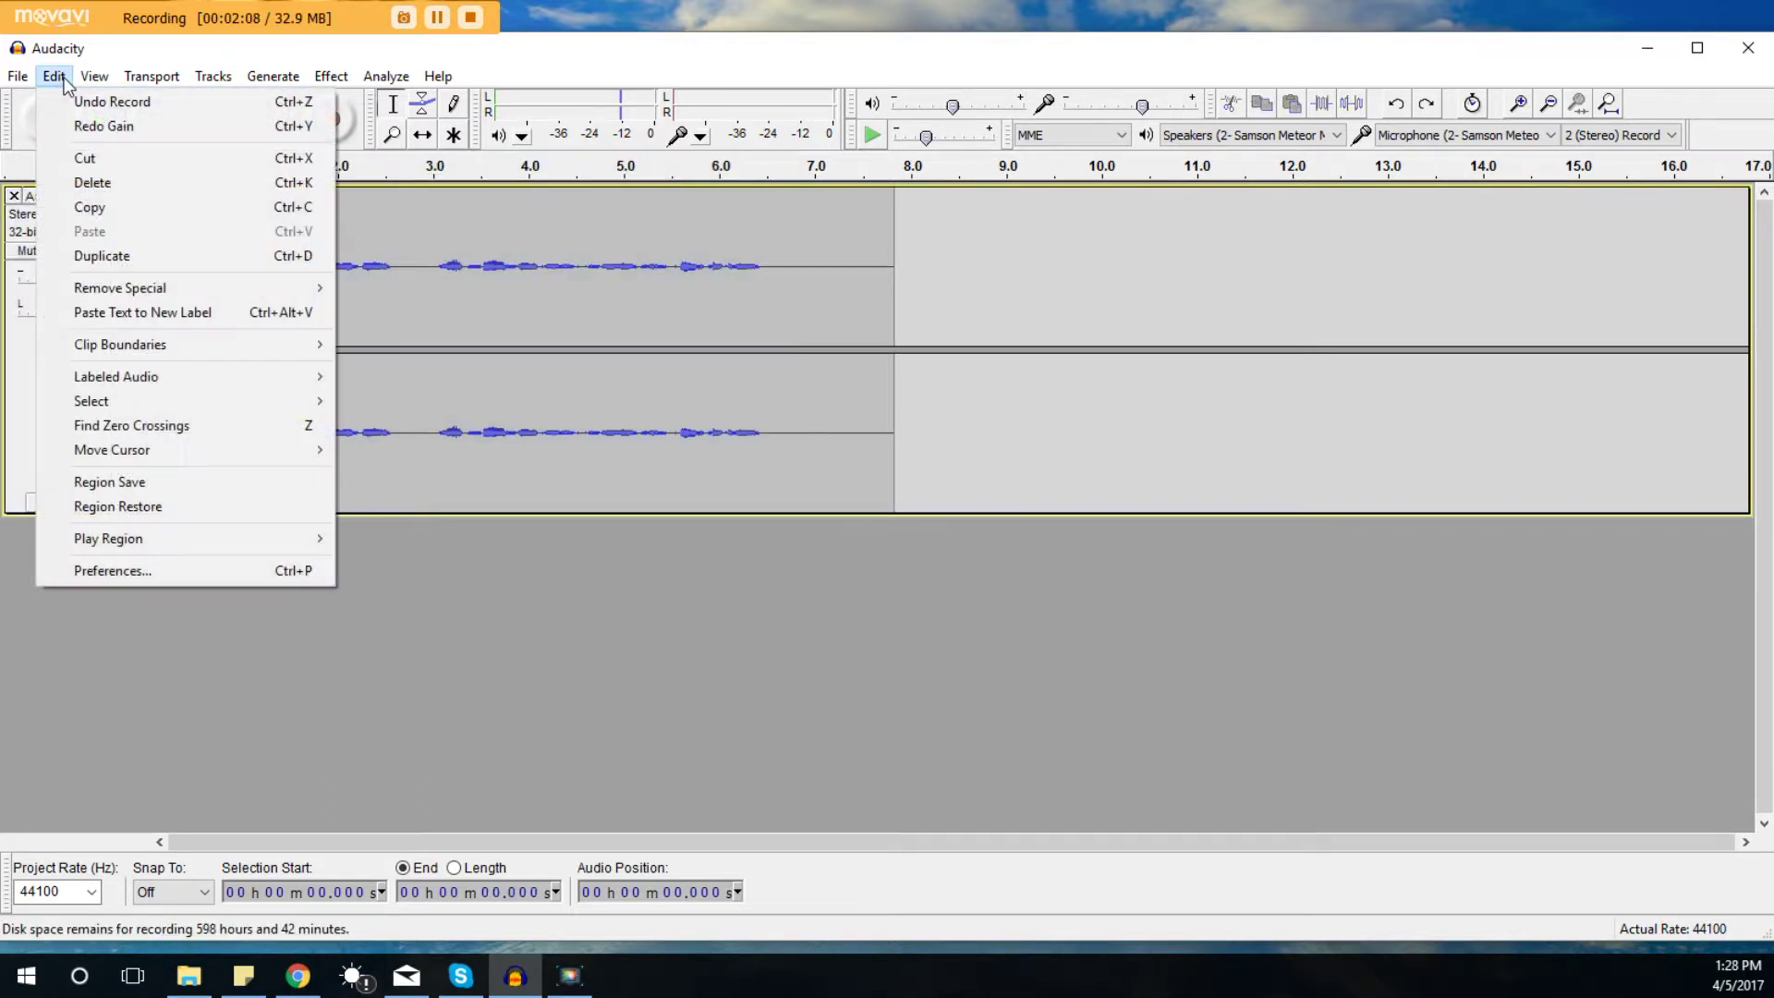
{"action": "left_click", "coordinate": [695, 610]}
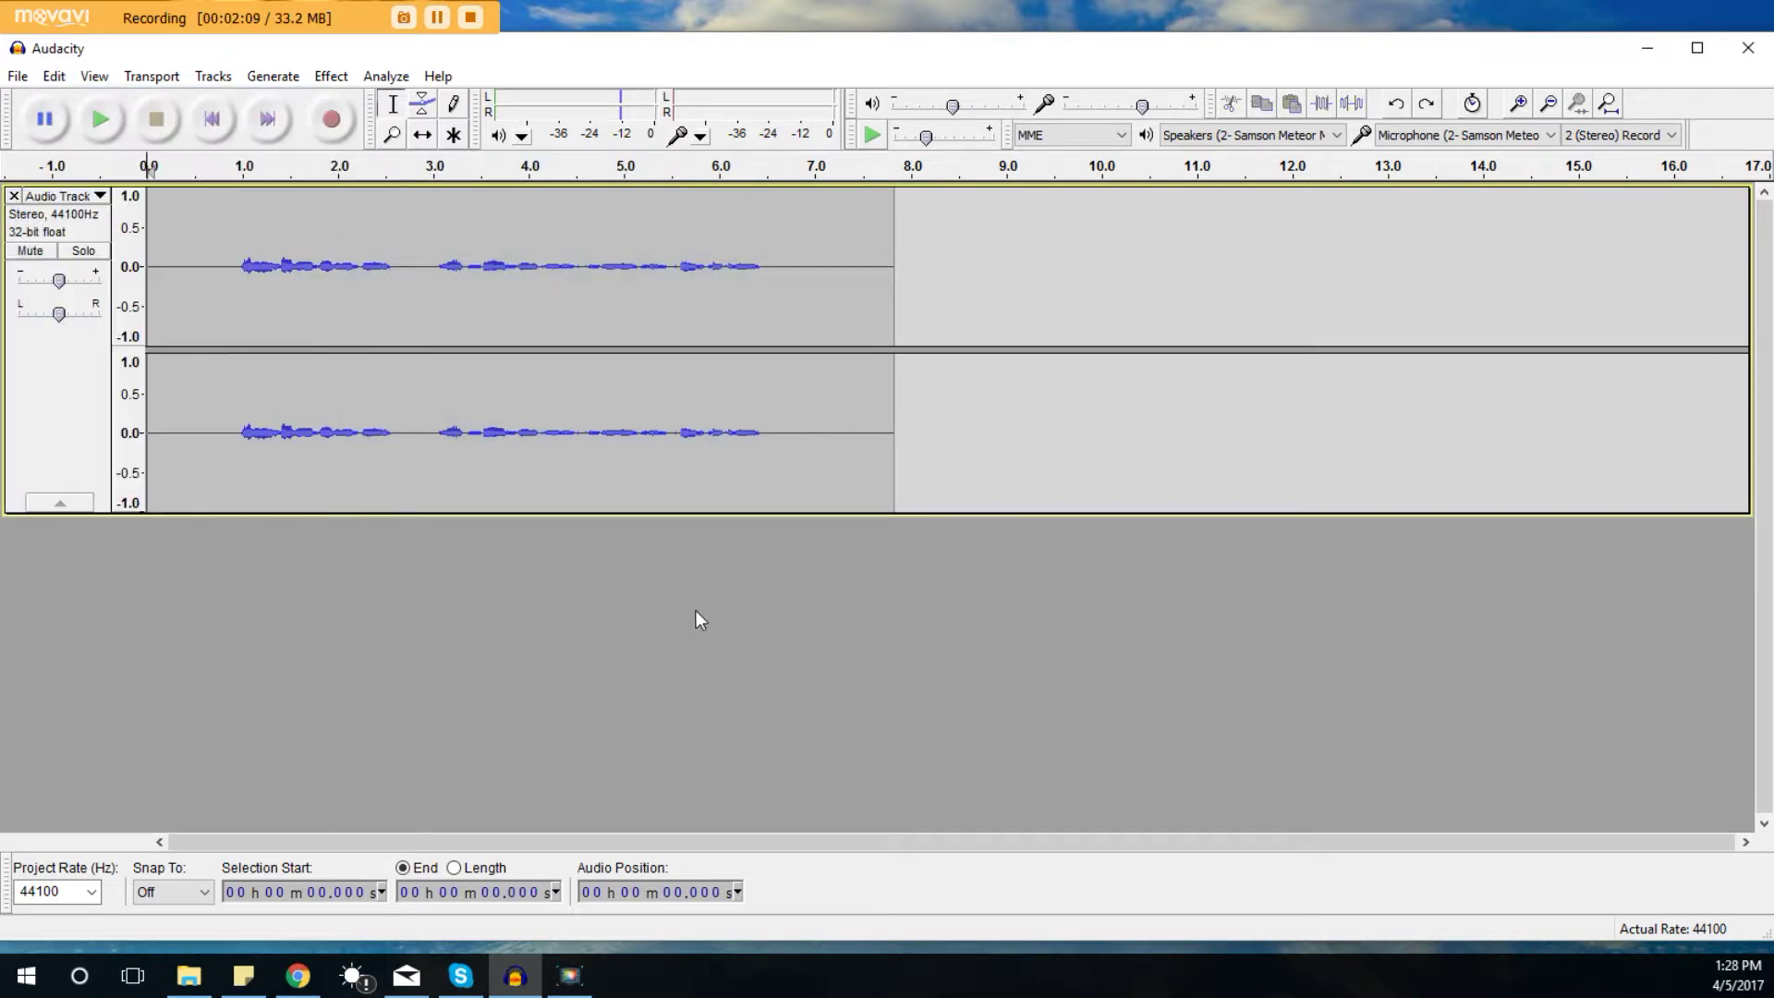
- Play the restored clip from 0.87 s, then select the speech from 0.766 s to 6.653 s
{"action": "left_click", "coordinate": [229, 270]}
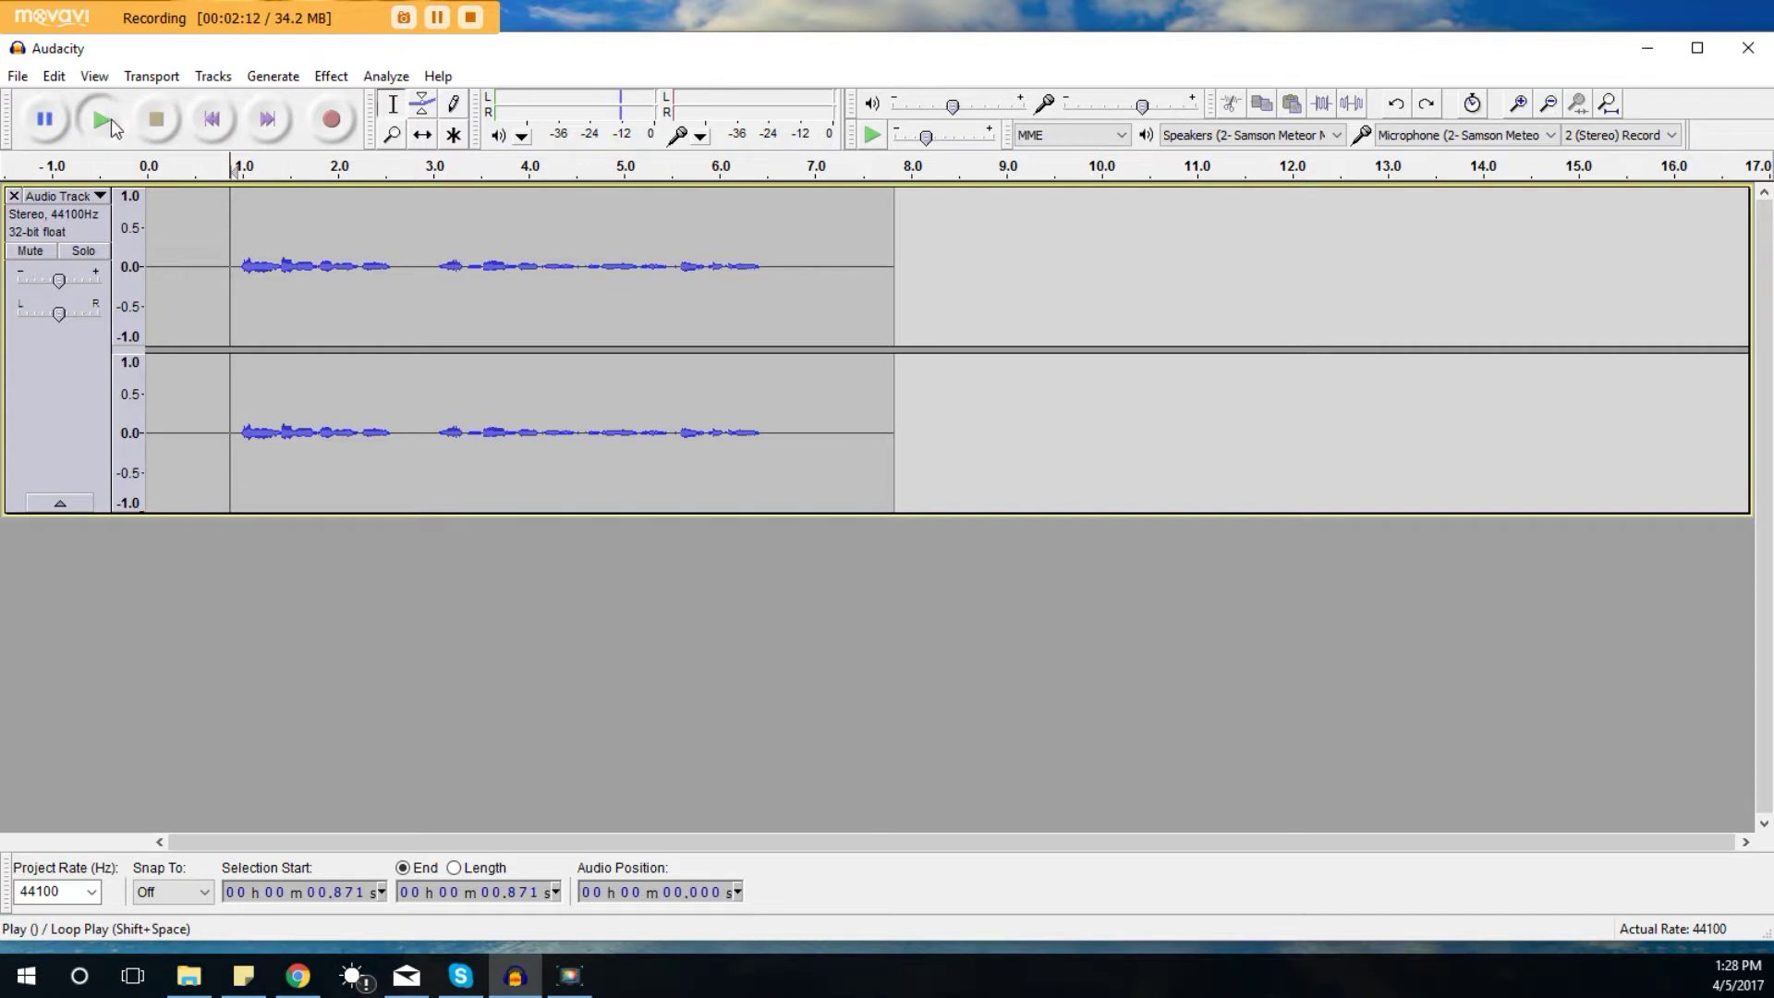
{"action": "left_click", "coordinate": [109, 118]}
{"action": "left_click", "coordinate": [156, 120]}
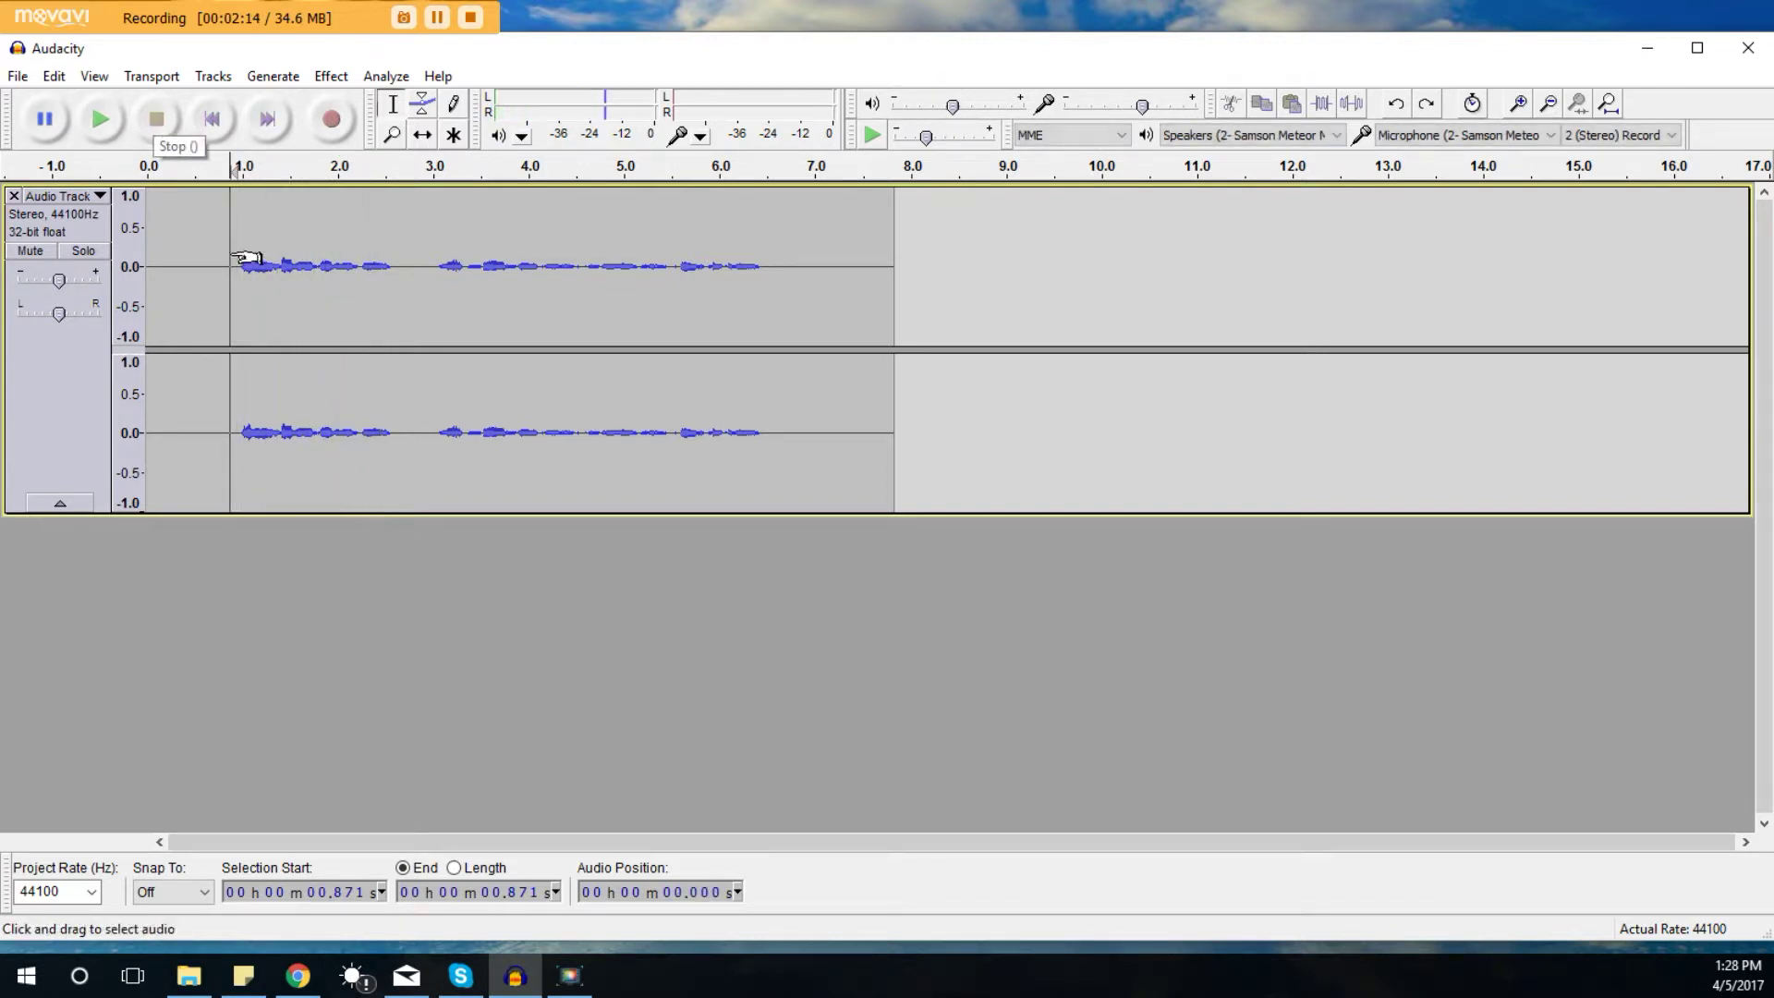
{"action": "left_click", "coordinate": [205, 267]}
{"action": "left_click", "coordinate": [311, 256]}
{"action": "left_click_drag", "start_coordinate": [220, 257], "coordinate": [781, 264]}
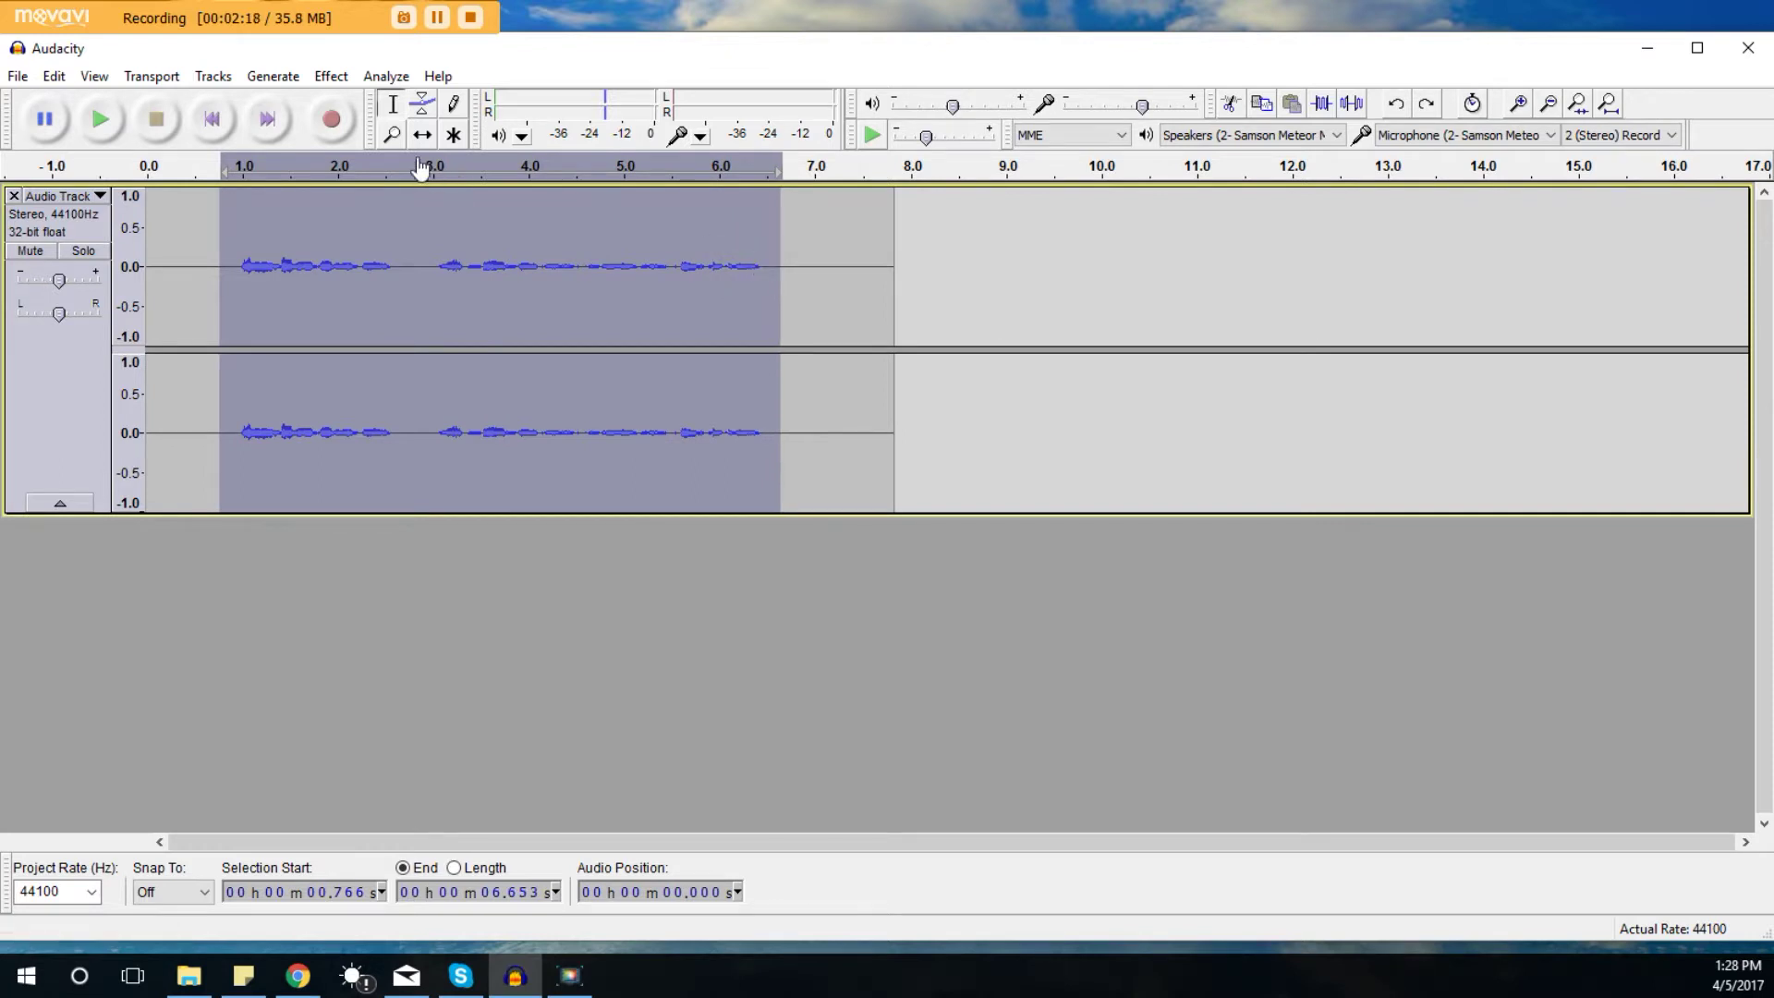
- Apply a -20% Change Pitch (about -3.86 semitones) to the selected speech
{"action": "left_click", "coordinate": [330, 76]}
{"action": "left_click", "coordinate": [397, 206]}
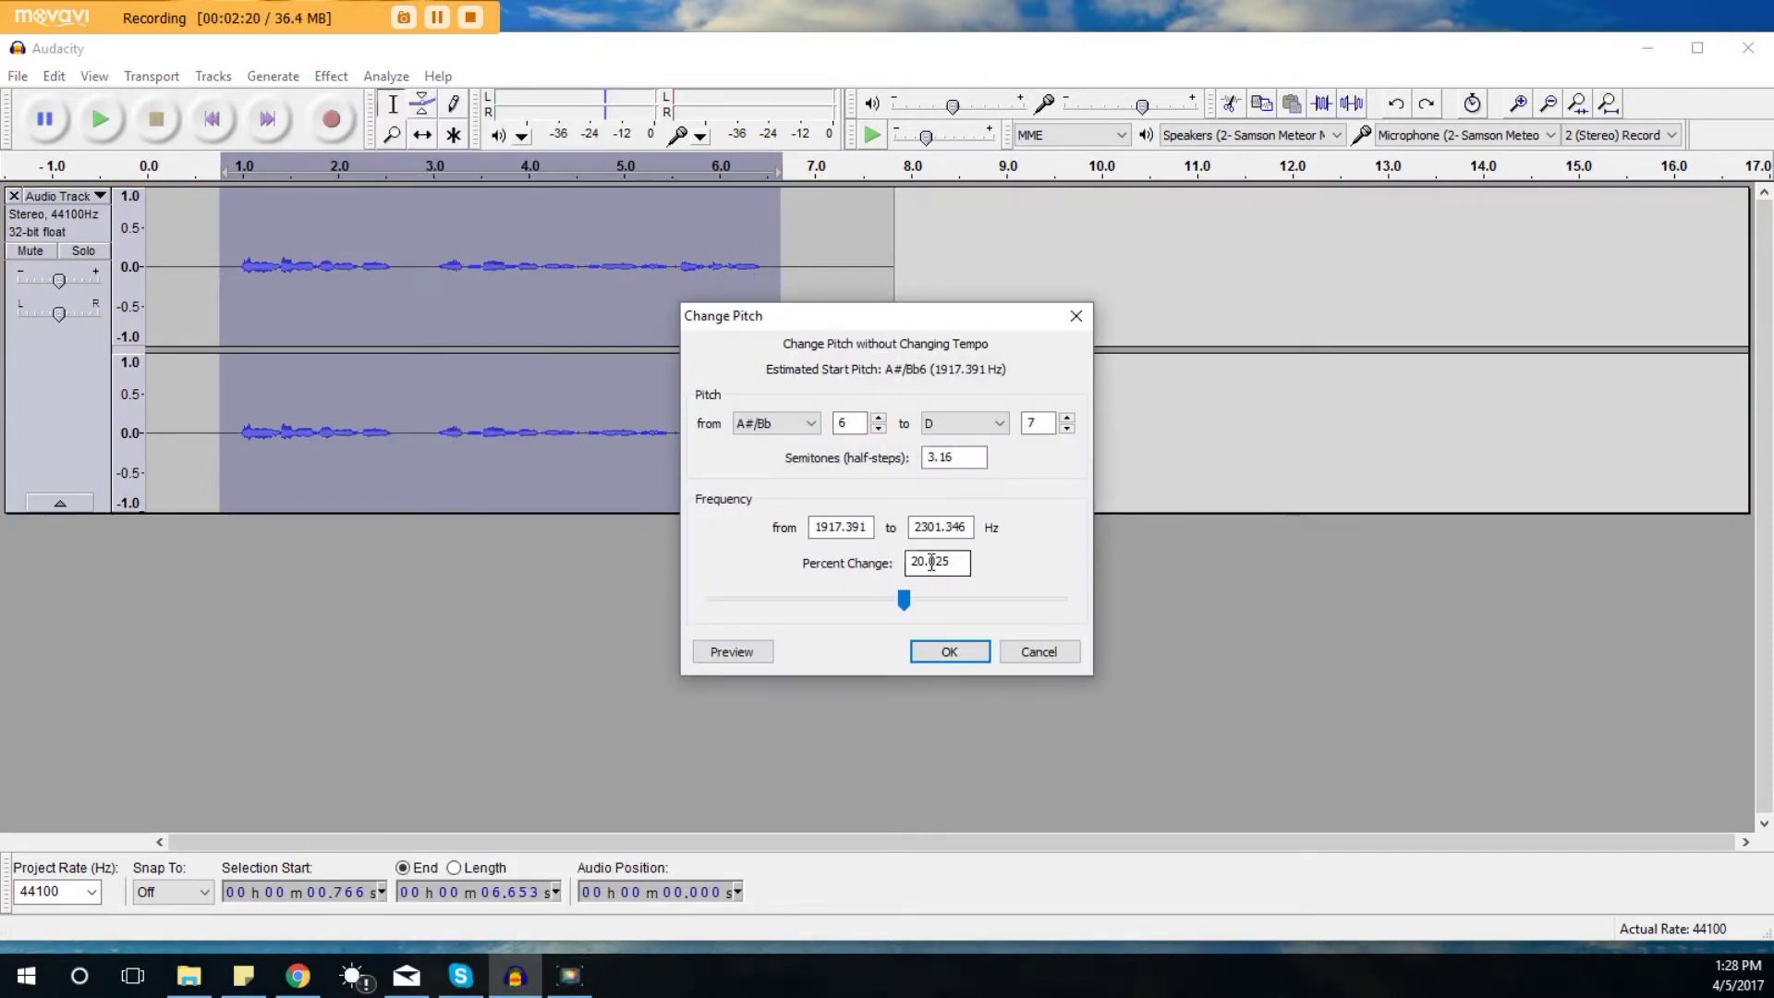
{"action": "left_click_drag", "start_coordinate": [900, 605], "coordinate": [852, 603]}
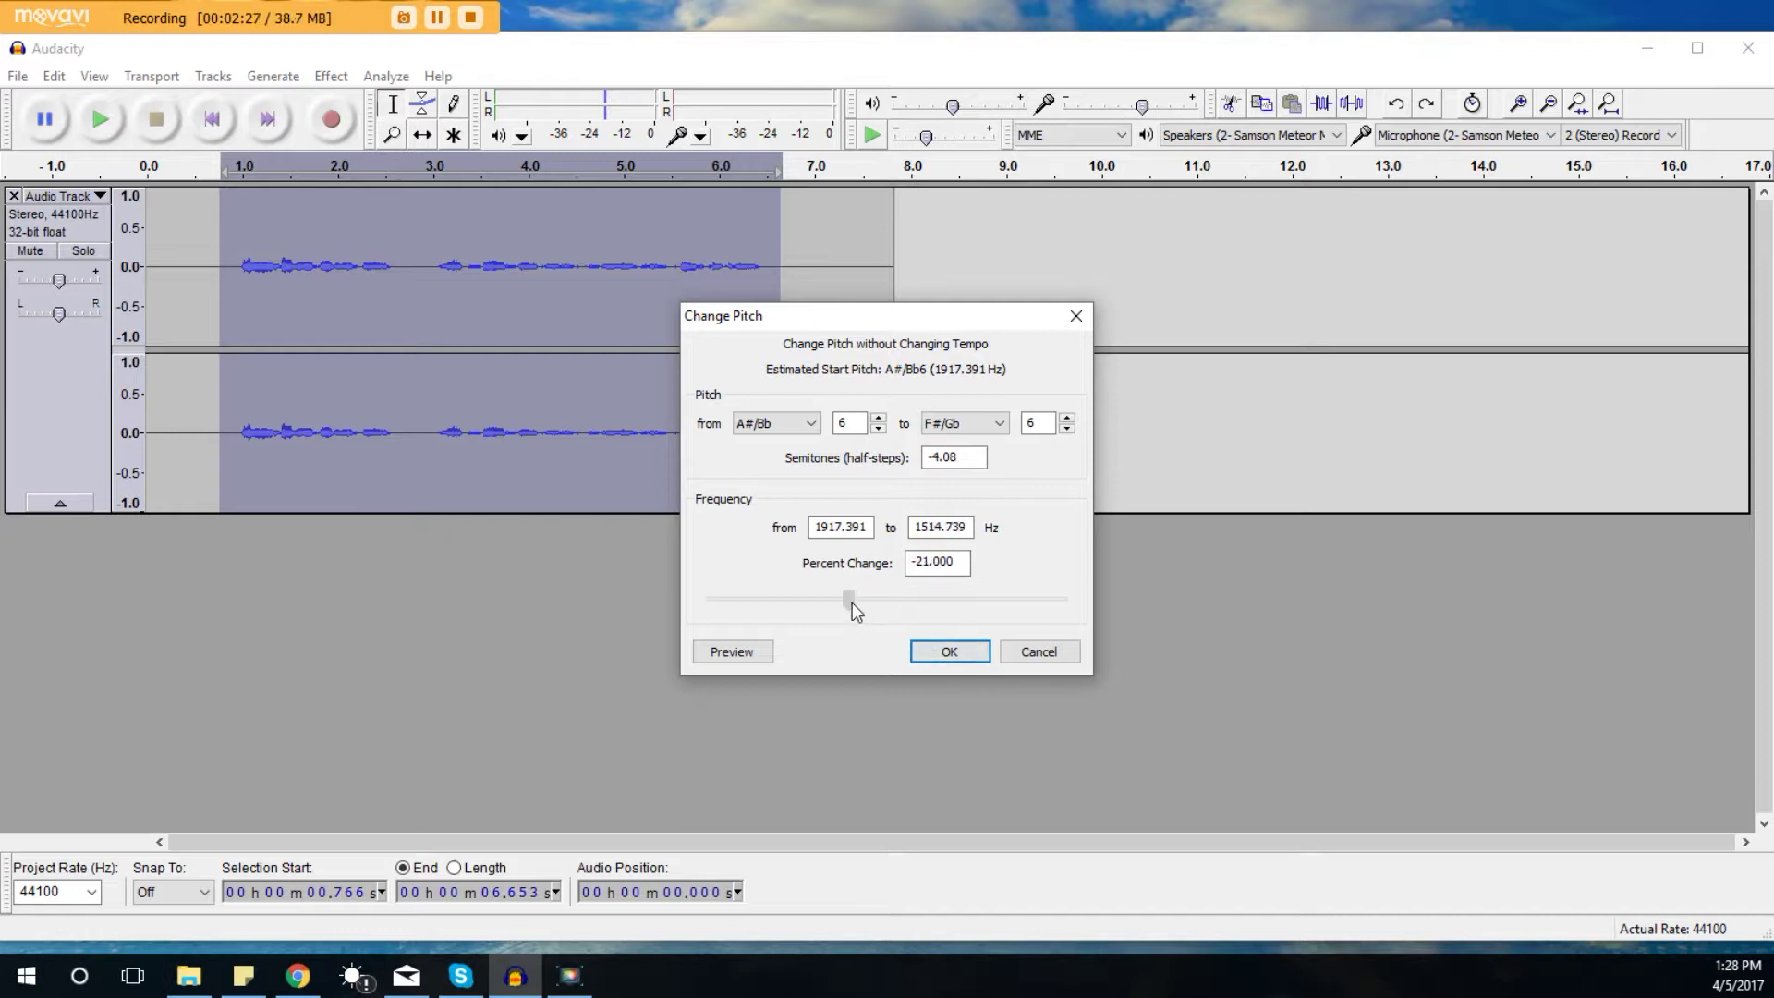
{"action": "left_click", "coordinate": [966, 656]}
{"action": "left_click", "coordinate": [230, 262]}
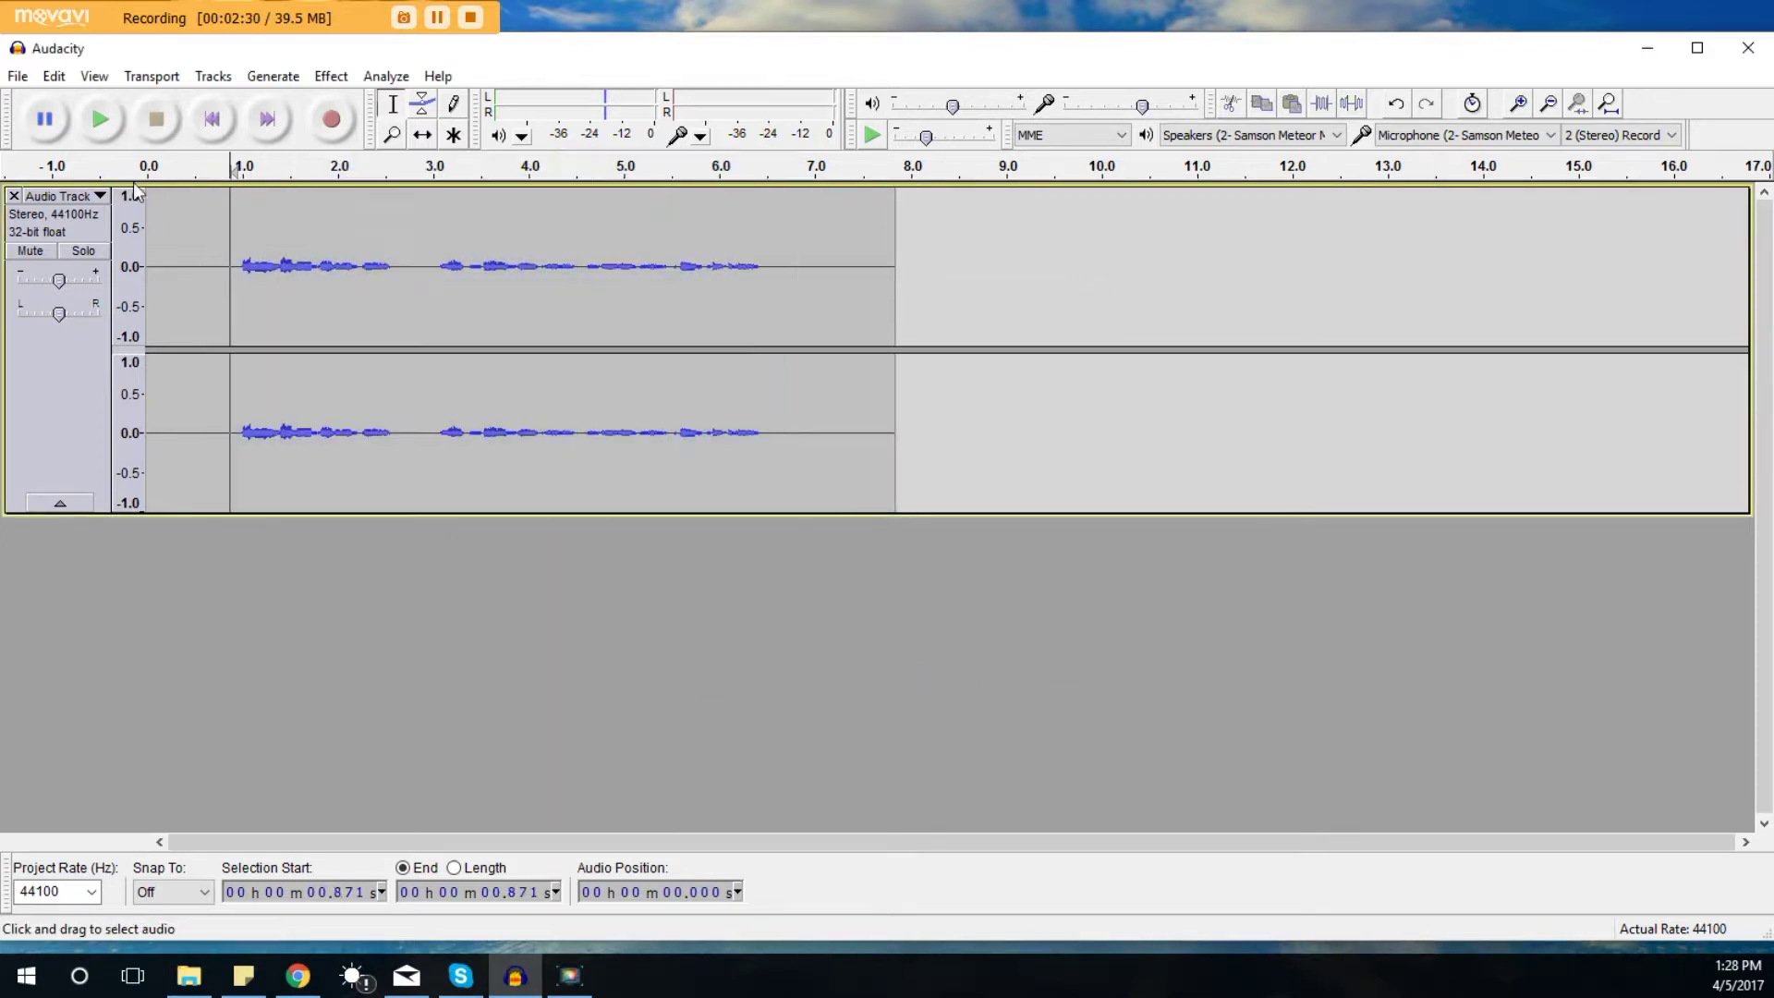
- Listen to the lowered voice, then select the speech from 0.673 s to 6.908 s
{"action": "left_click", "coordinate": [100, 118]}
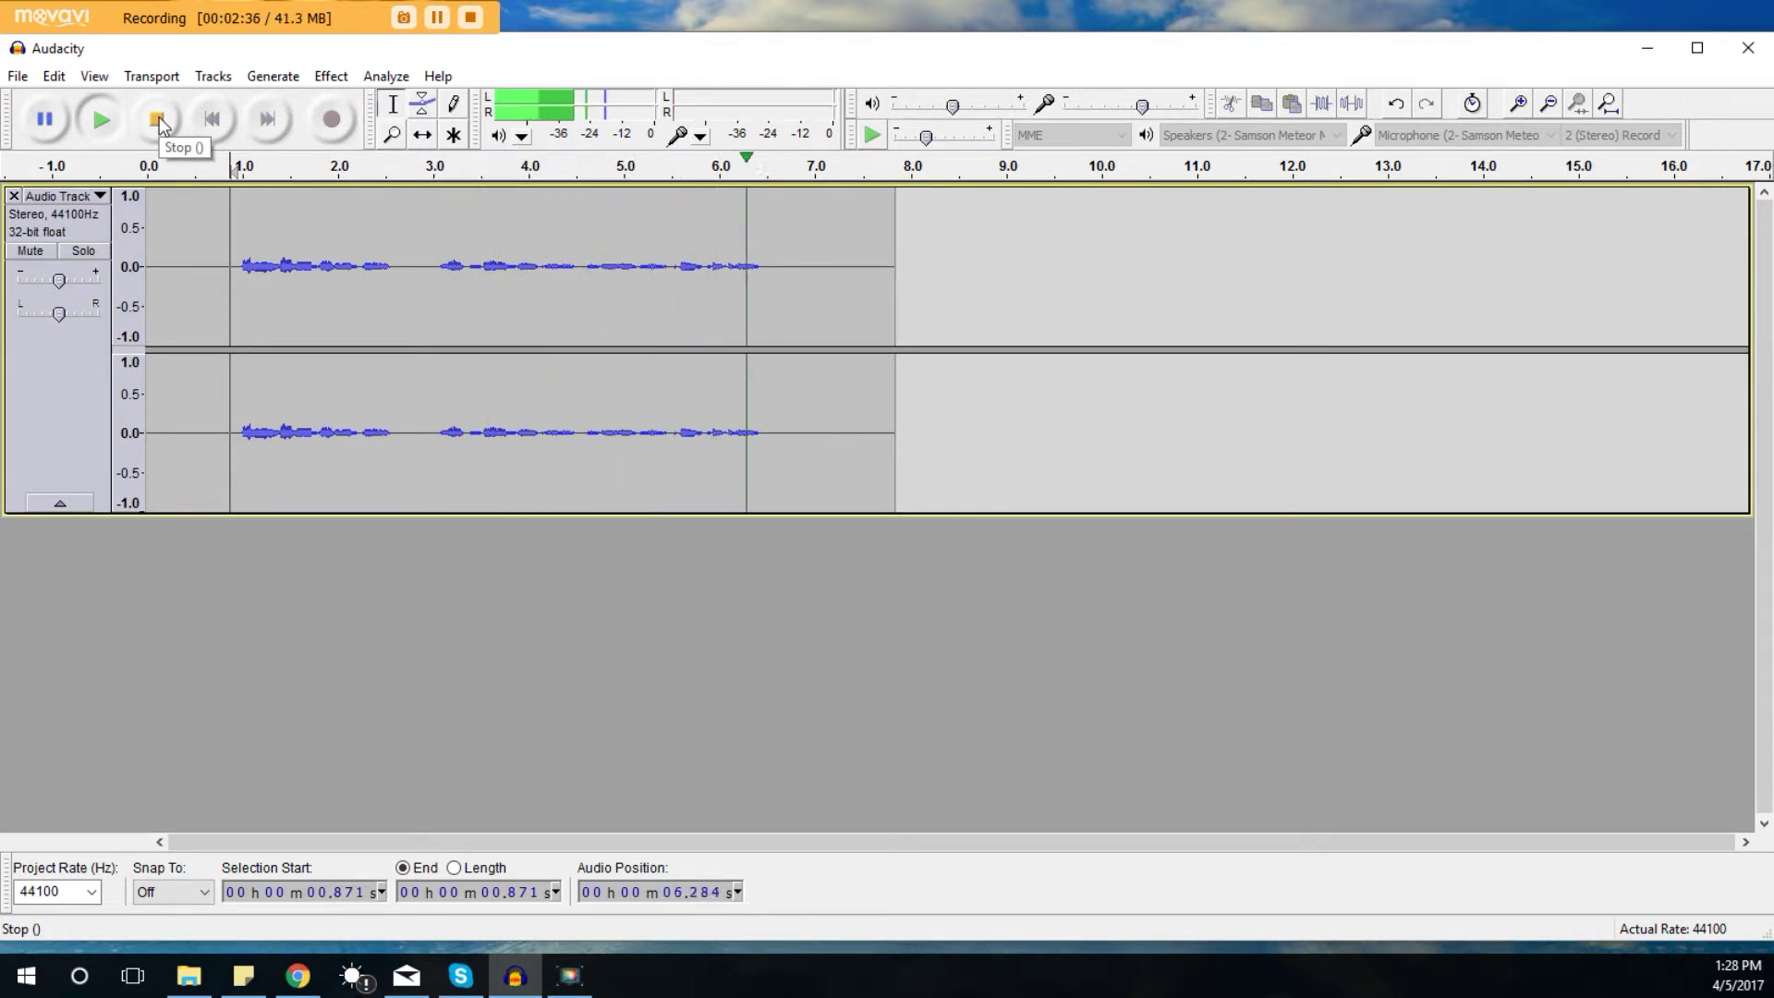
{"action": "left_click", "coordinate": [158, 119]}
{"action": "left_click_drag", "start_coordinate": [806, 266], "coordinate": [212, 268]}
- Apply a -21% Change Pitch and play the deeper voice from 0.917 s
{"action": "left_click", "coordinate": [338, 83]}
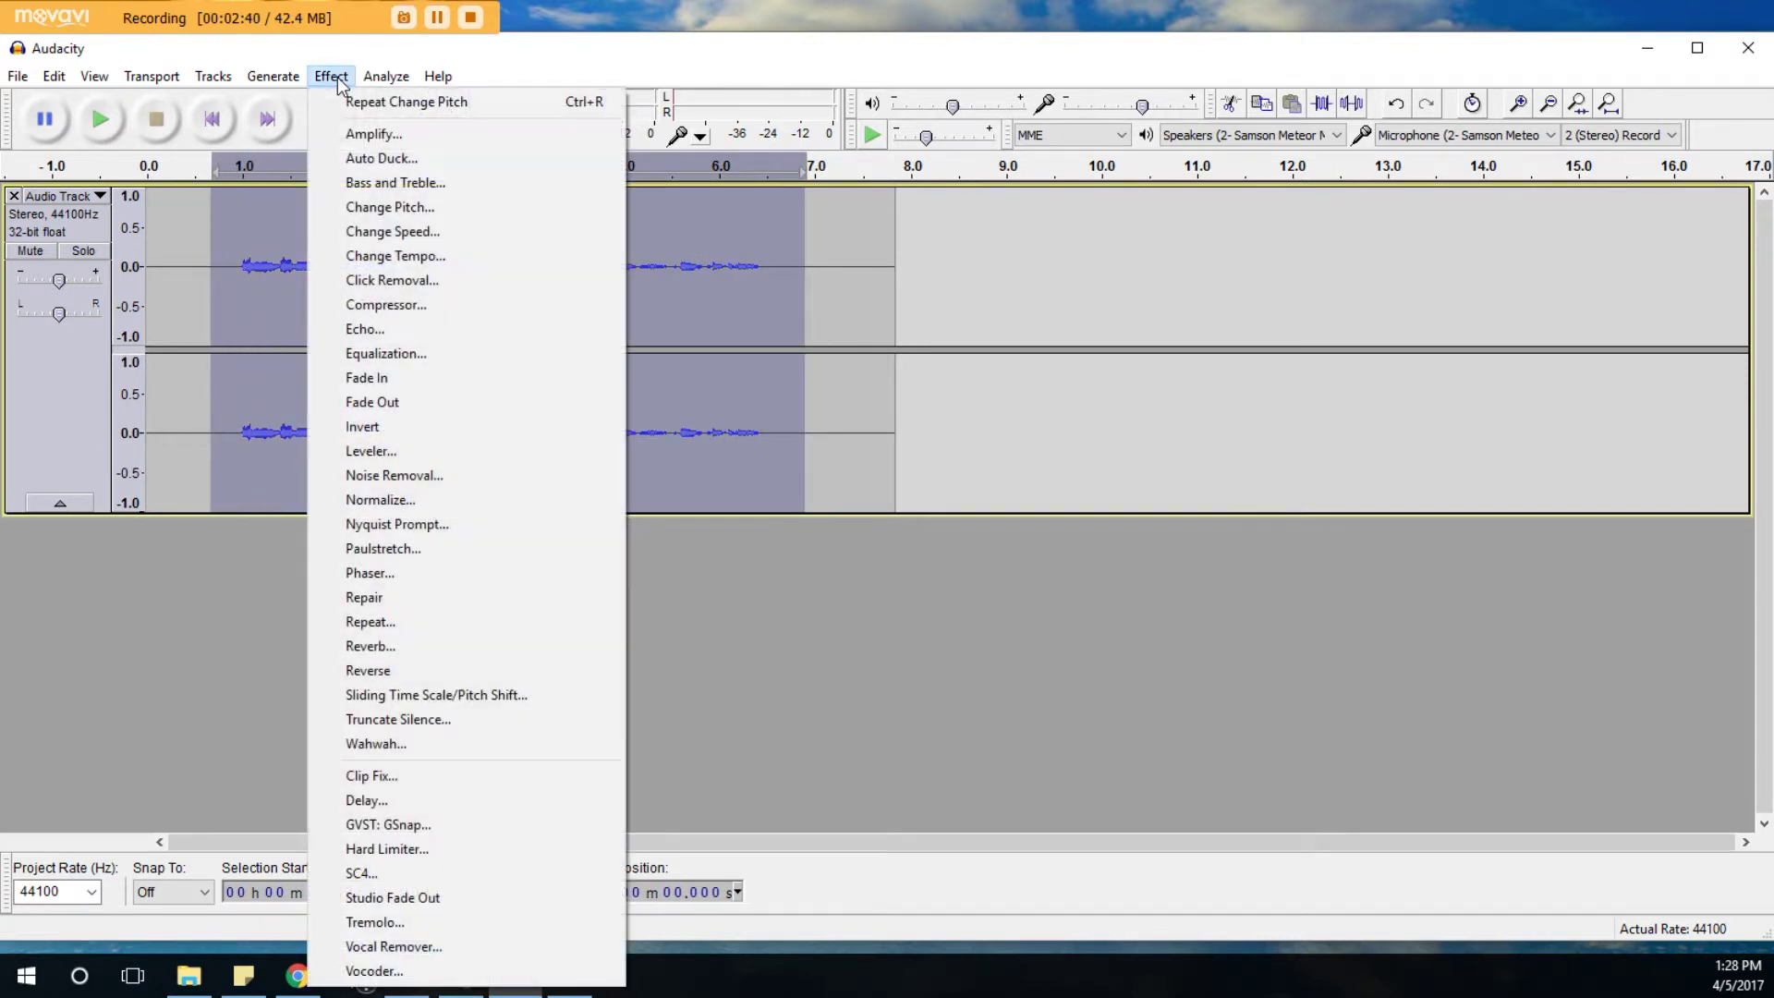
{"action": "left_click", "coordinate": [384, 210]}
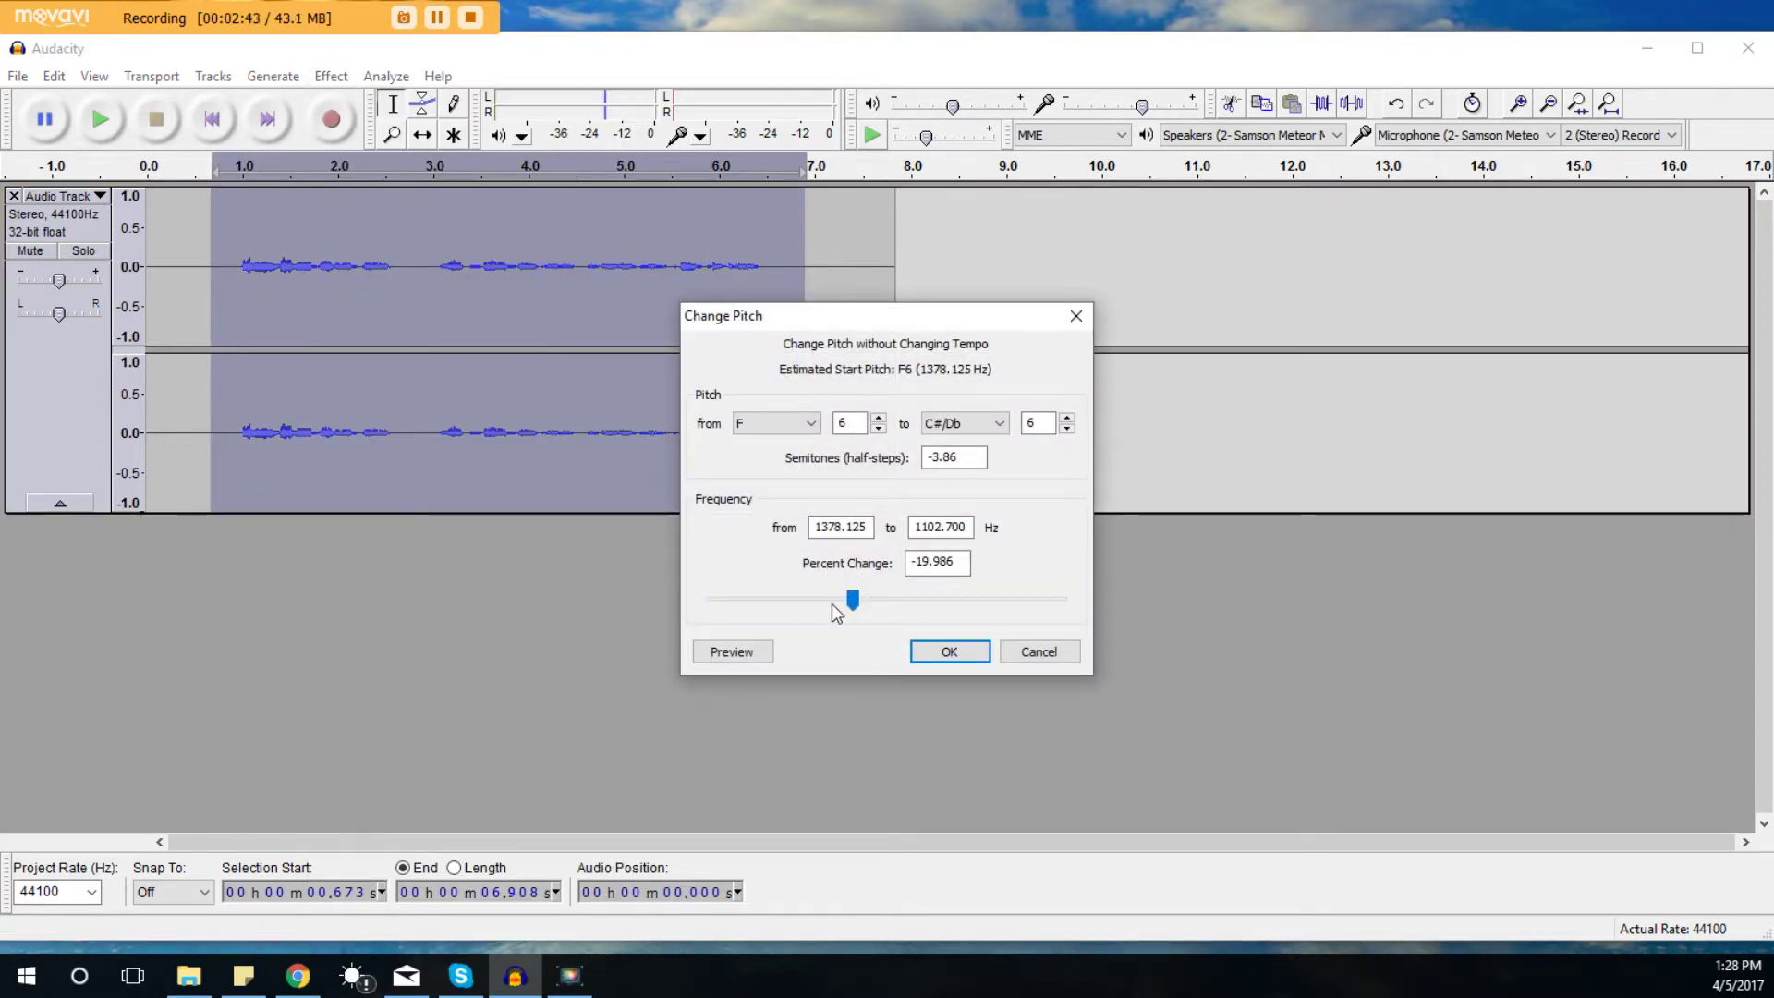
{"action": "left_click_drag", "start_coordinate": [852, 596], "coordinate": [850, 596]}
{"action": "left_click", "coordinate": [950, 652]}
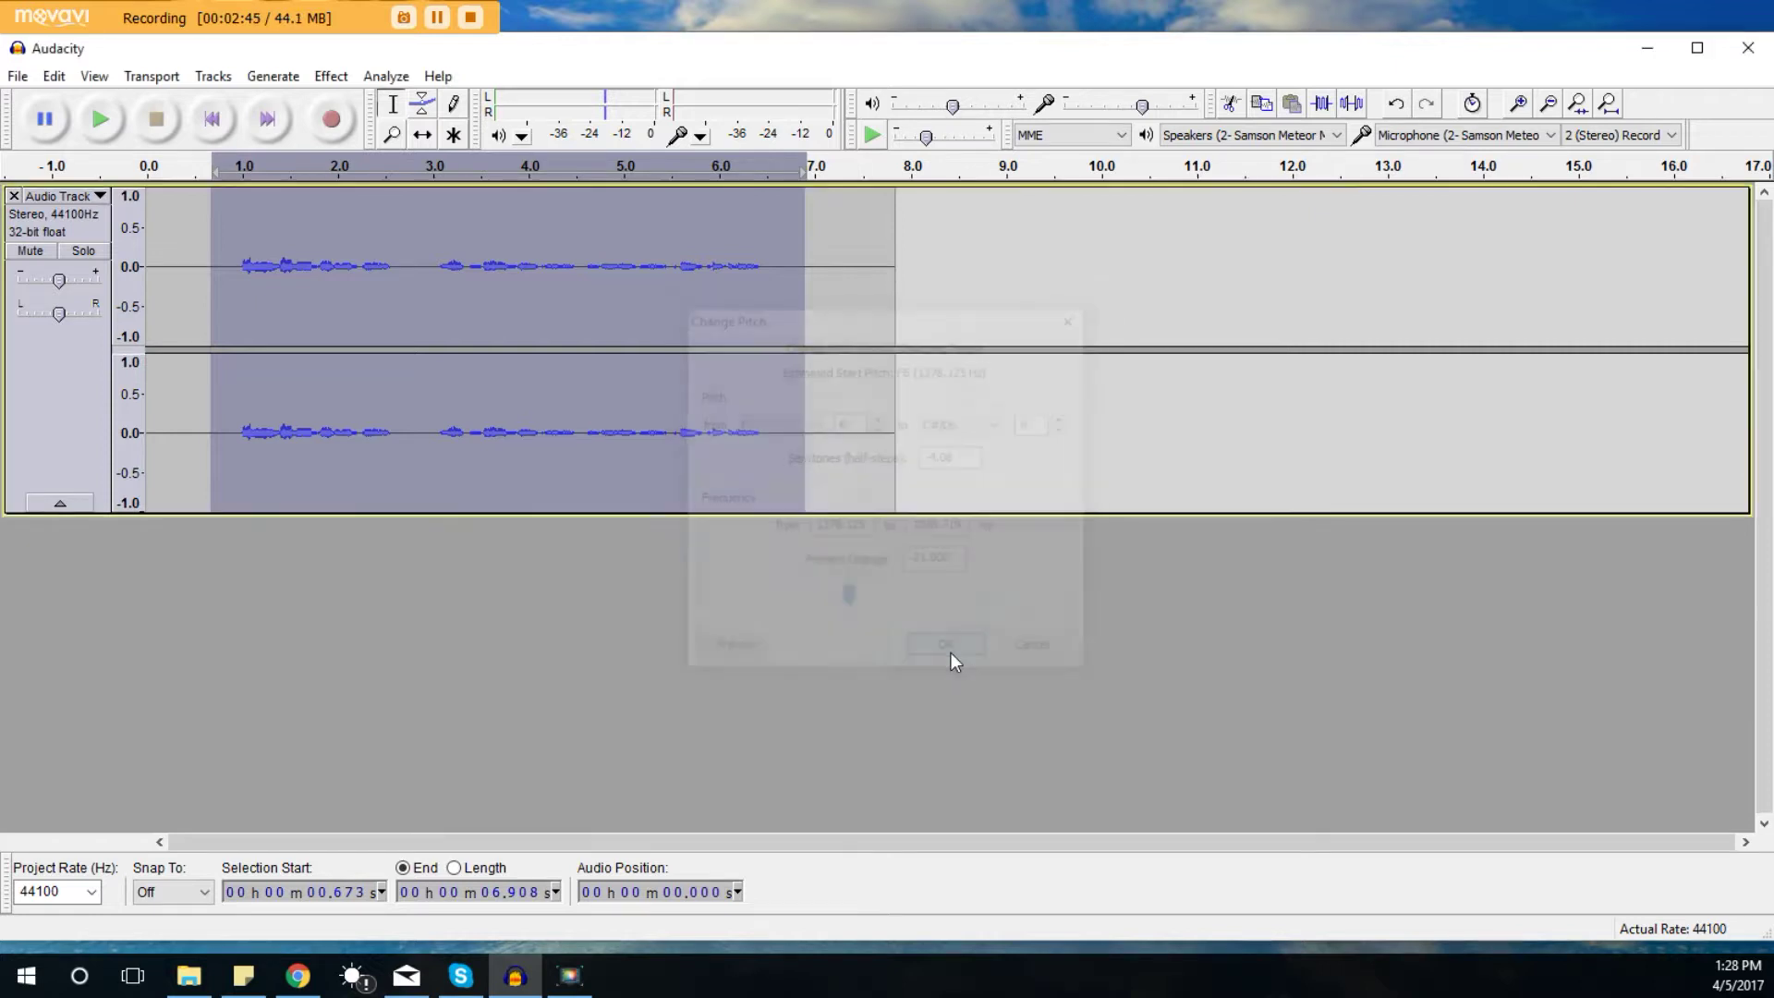
{"action": "left_click", "coordinate": [234, 269]}
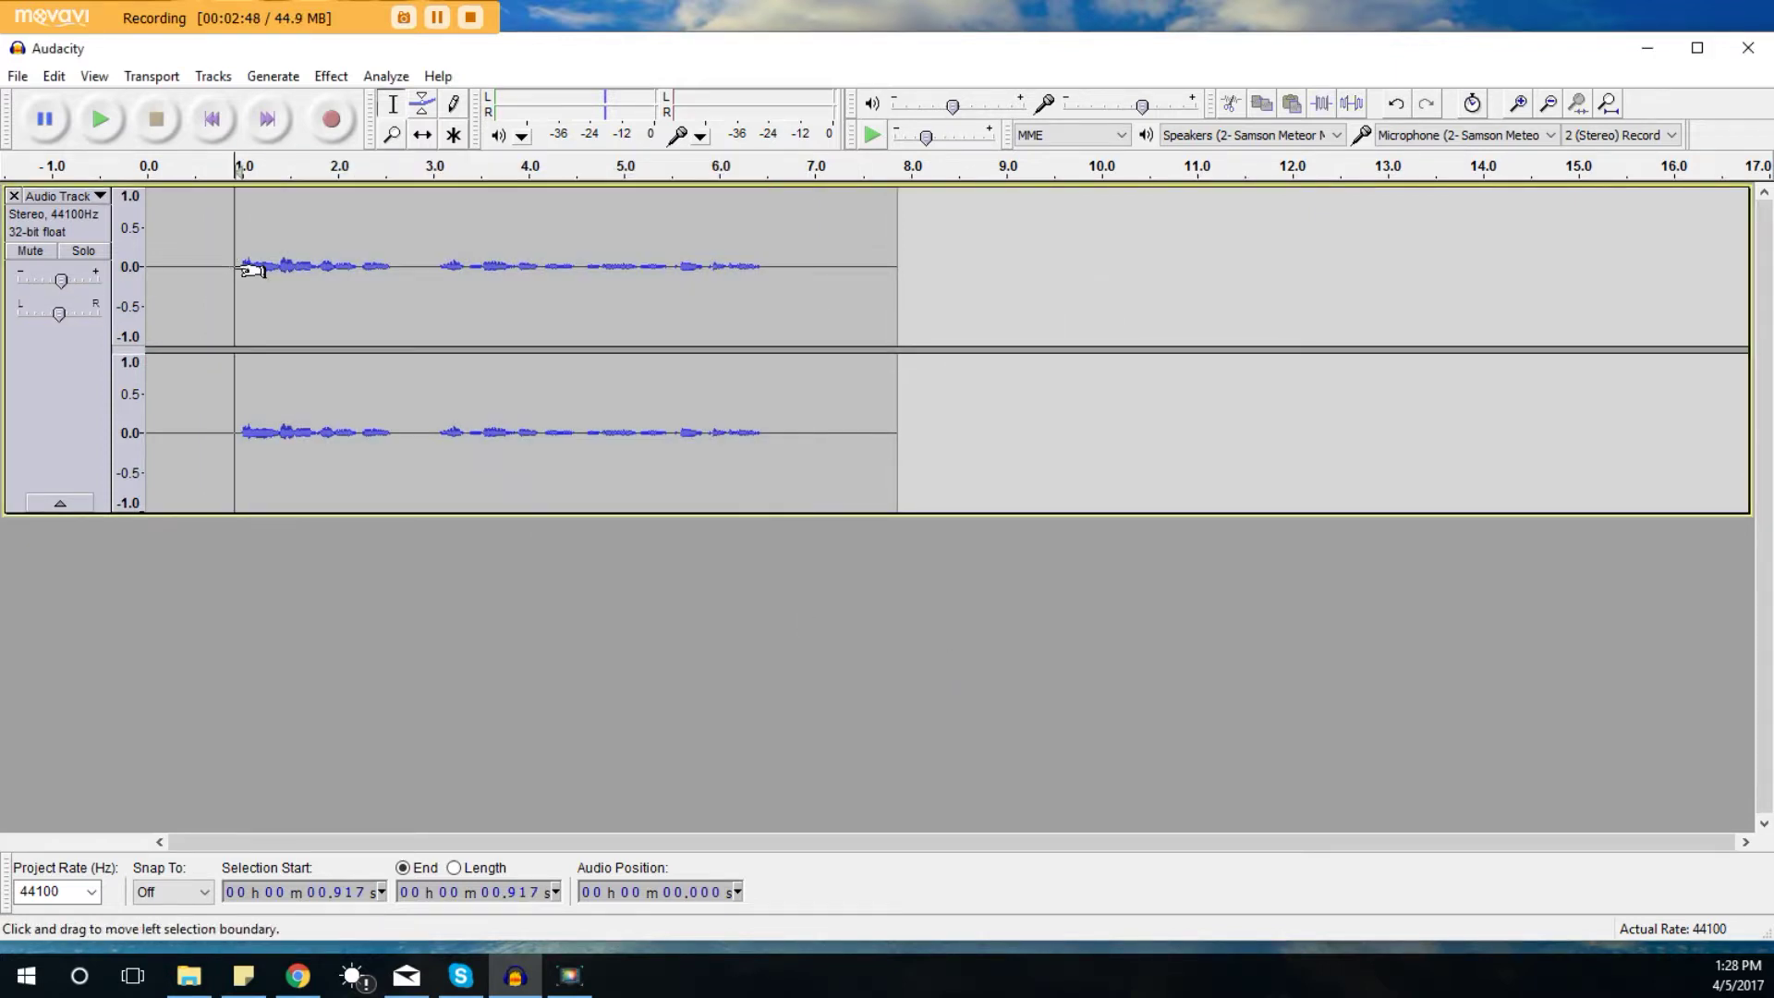
{"action": "left_click", "coordinate": [100, 119]}
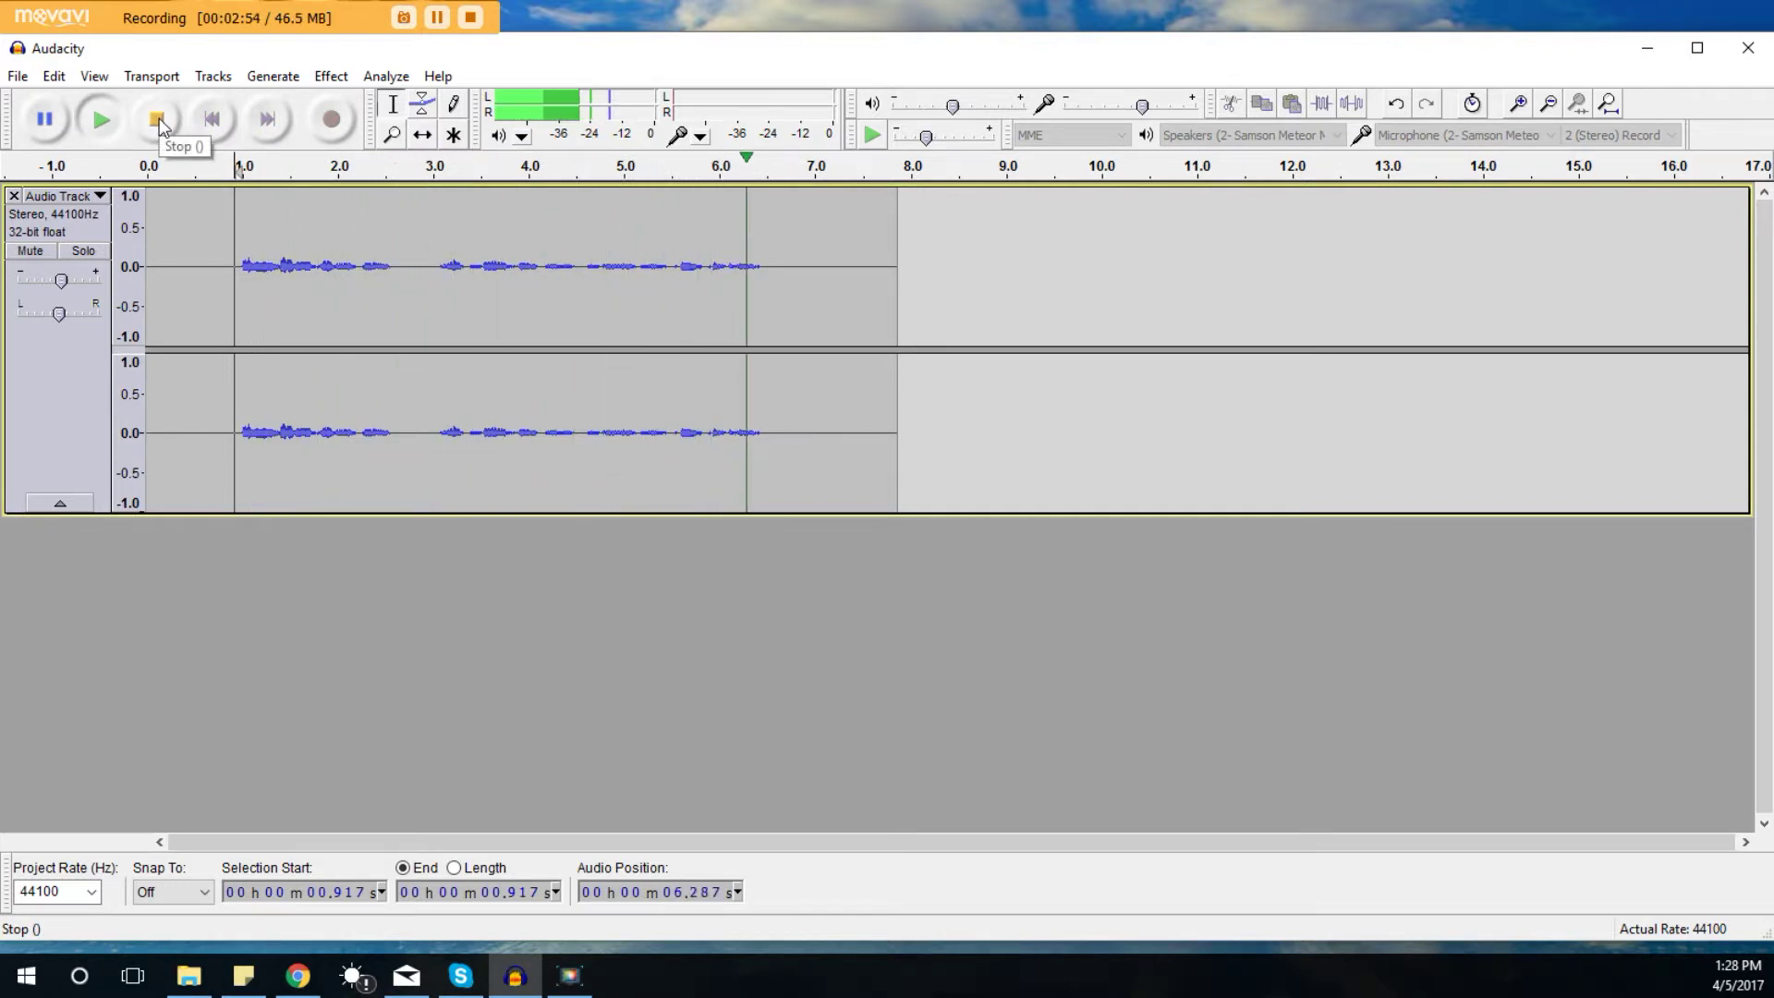
{"action": "left_click", "coordinate": [157, 120]}
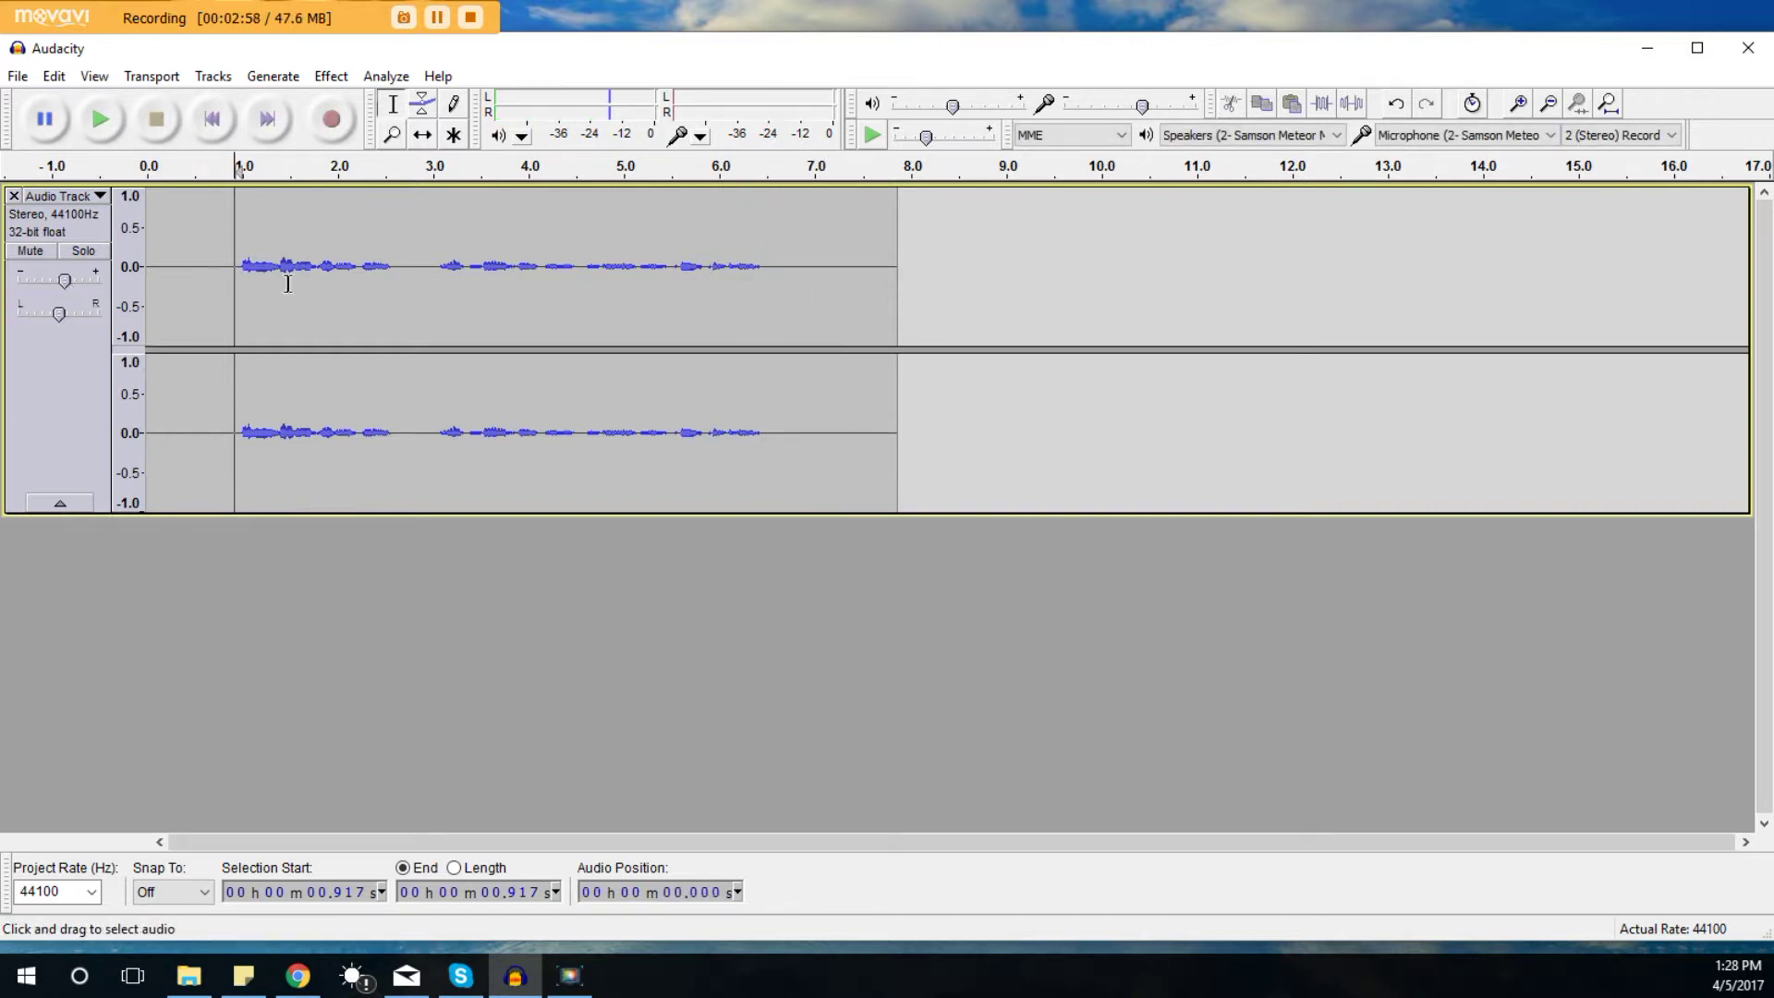
{"action": "left_click", "coordinate": [739, 248]}
- Select the speech (0.93–6.618 s), apply a -99% Change Pitch, and play from 0.801 s
{"action": "left_click_drag", "start_coordinate": [777, 248], "coordinate": [228, 278]}
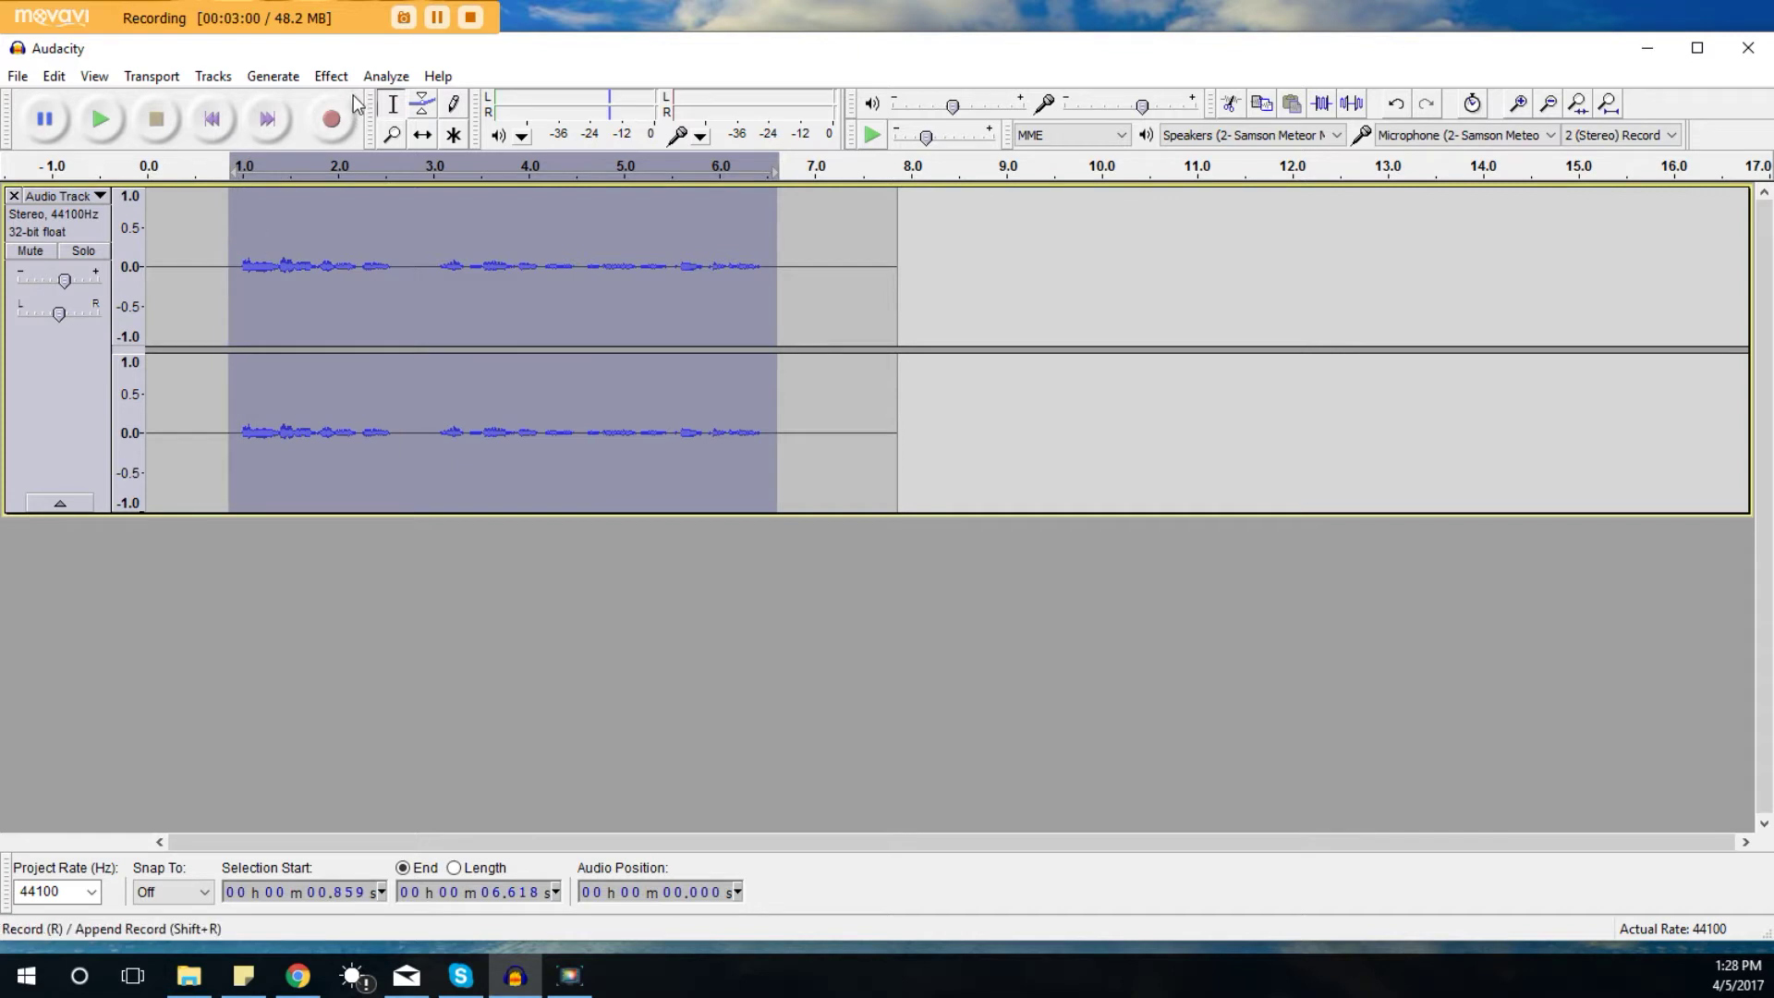
{"action": "left_click", "coordinate": [330, 76]}
{"action": "left_click", "coordinate": [388, 207]}
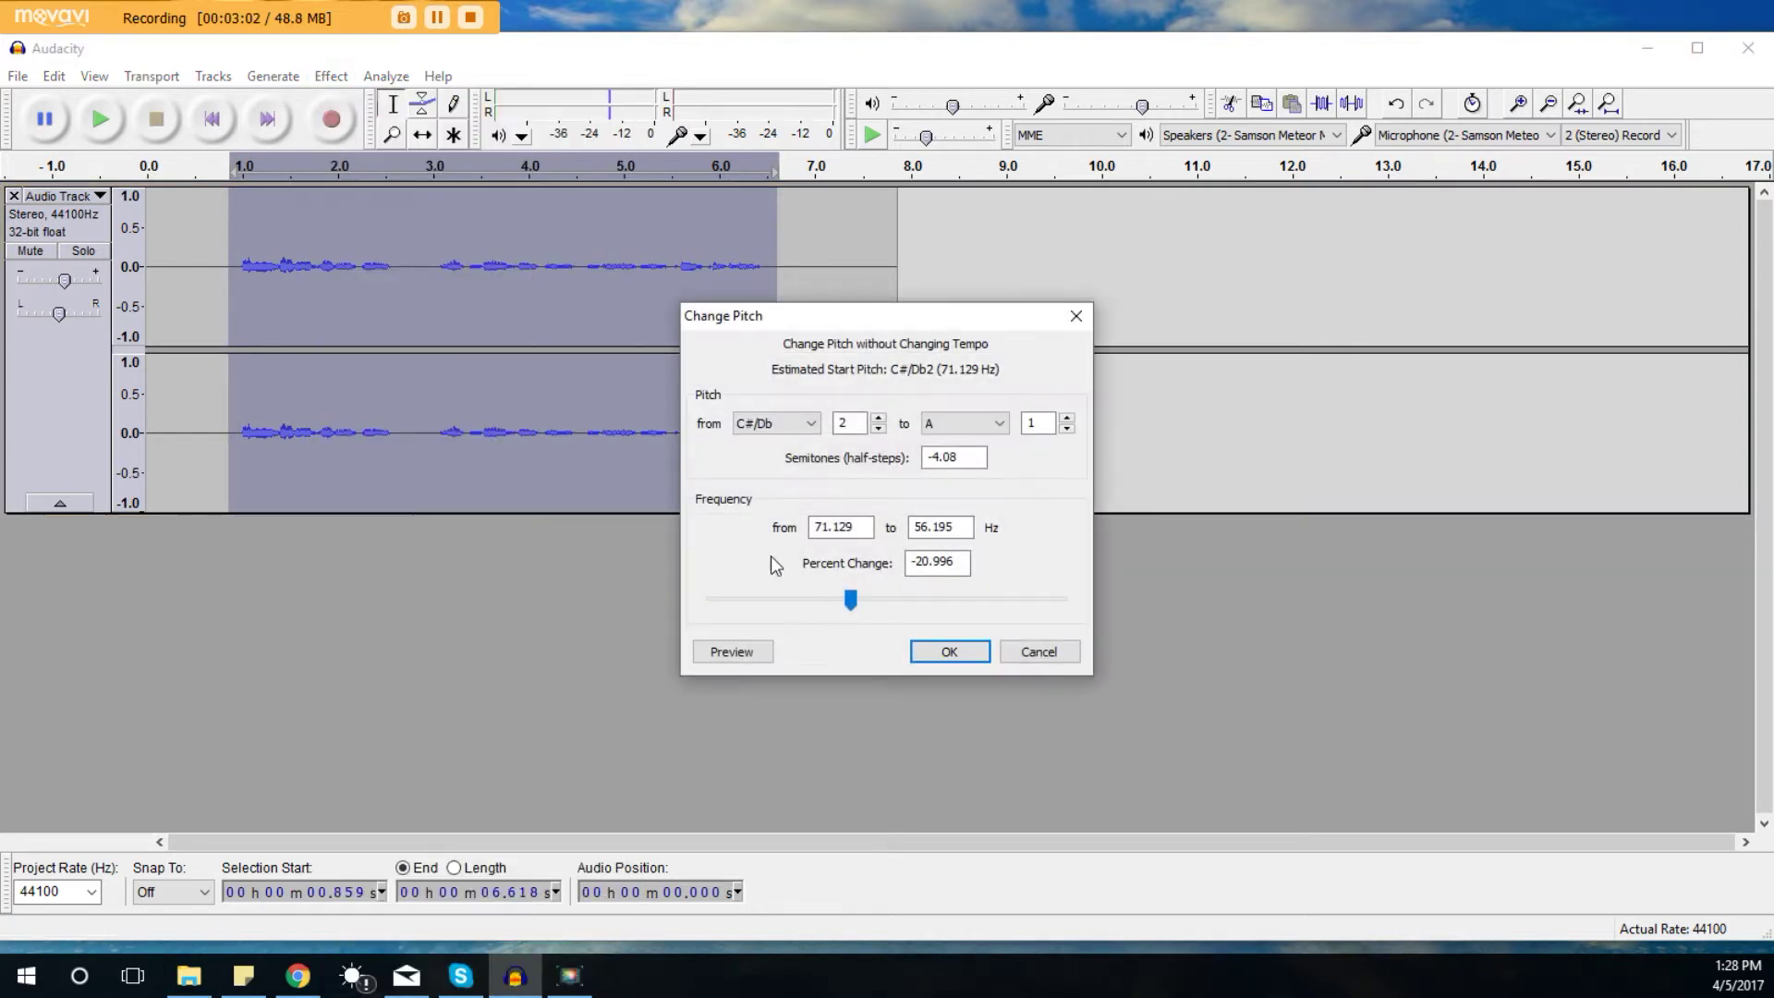
{"action": "left_click_drag", "start_coordinate": [848, 600], "coordinate": [698, 596]}
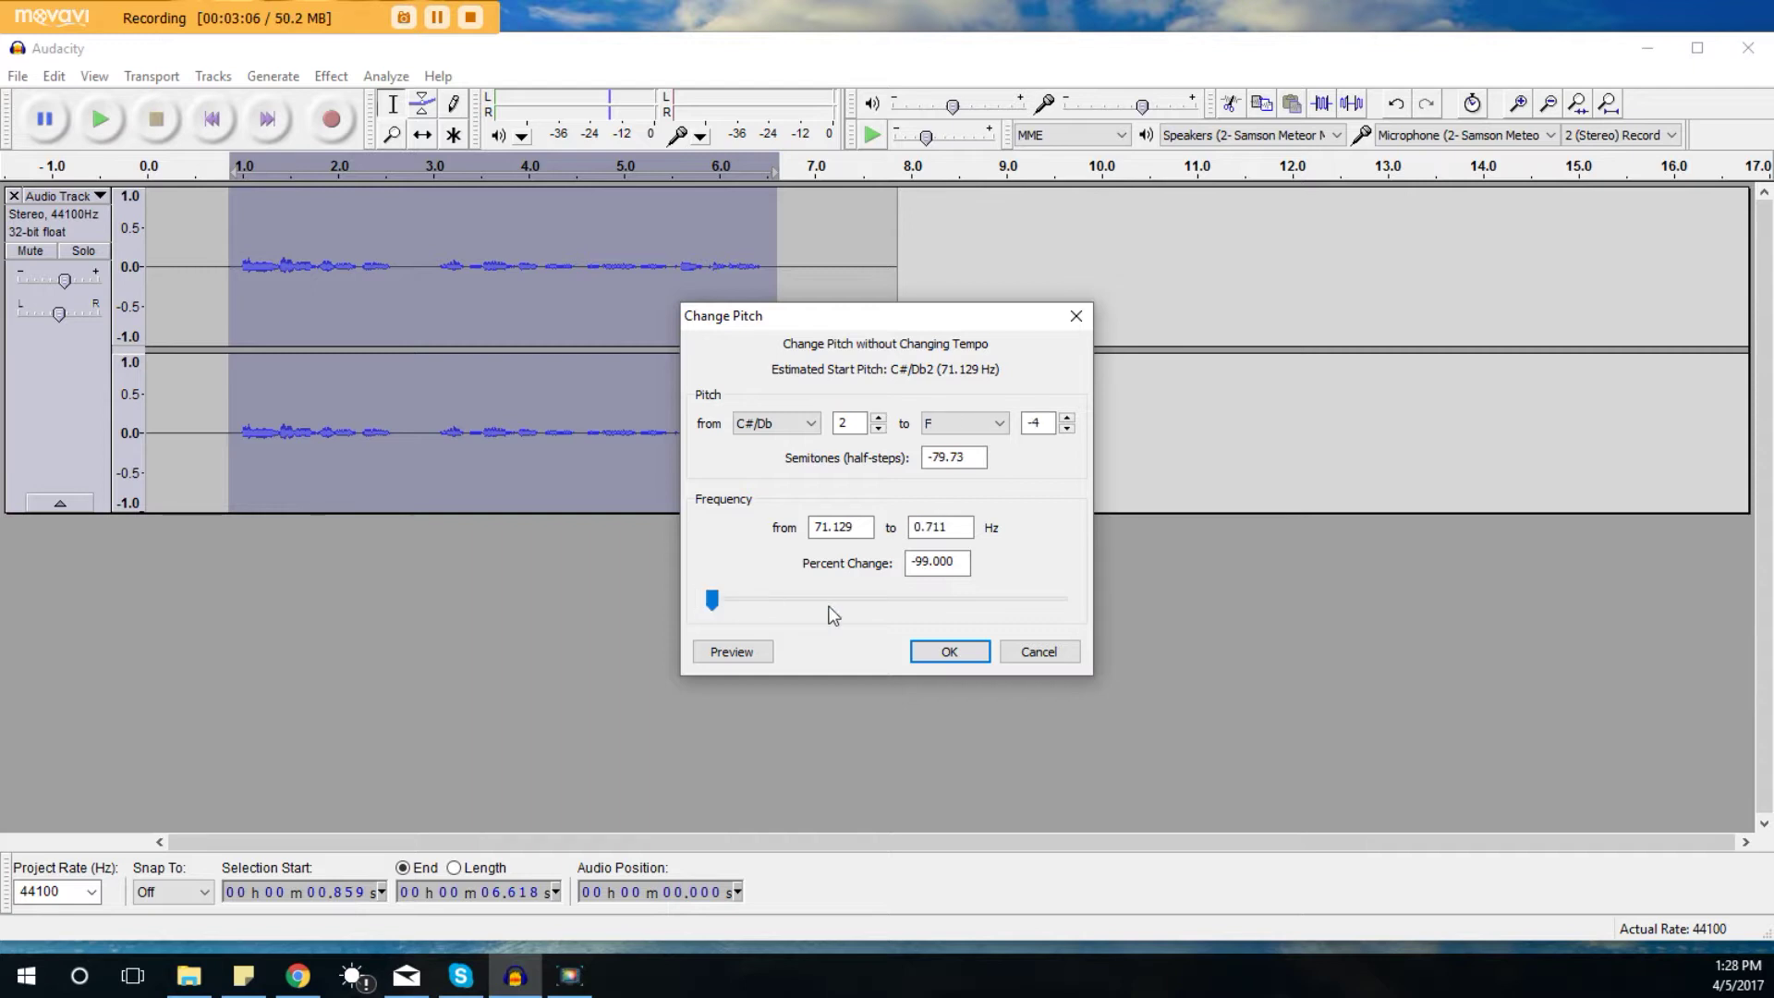
{"action": "left_click", "coordinate": [950, 652]}
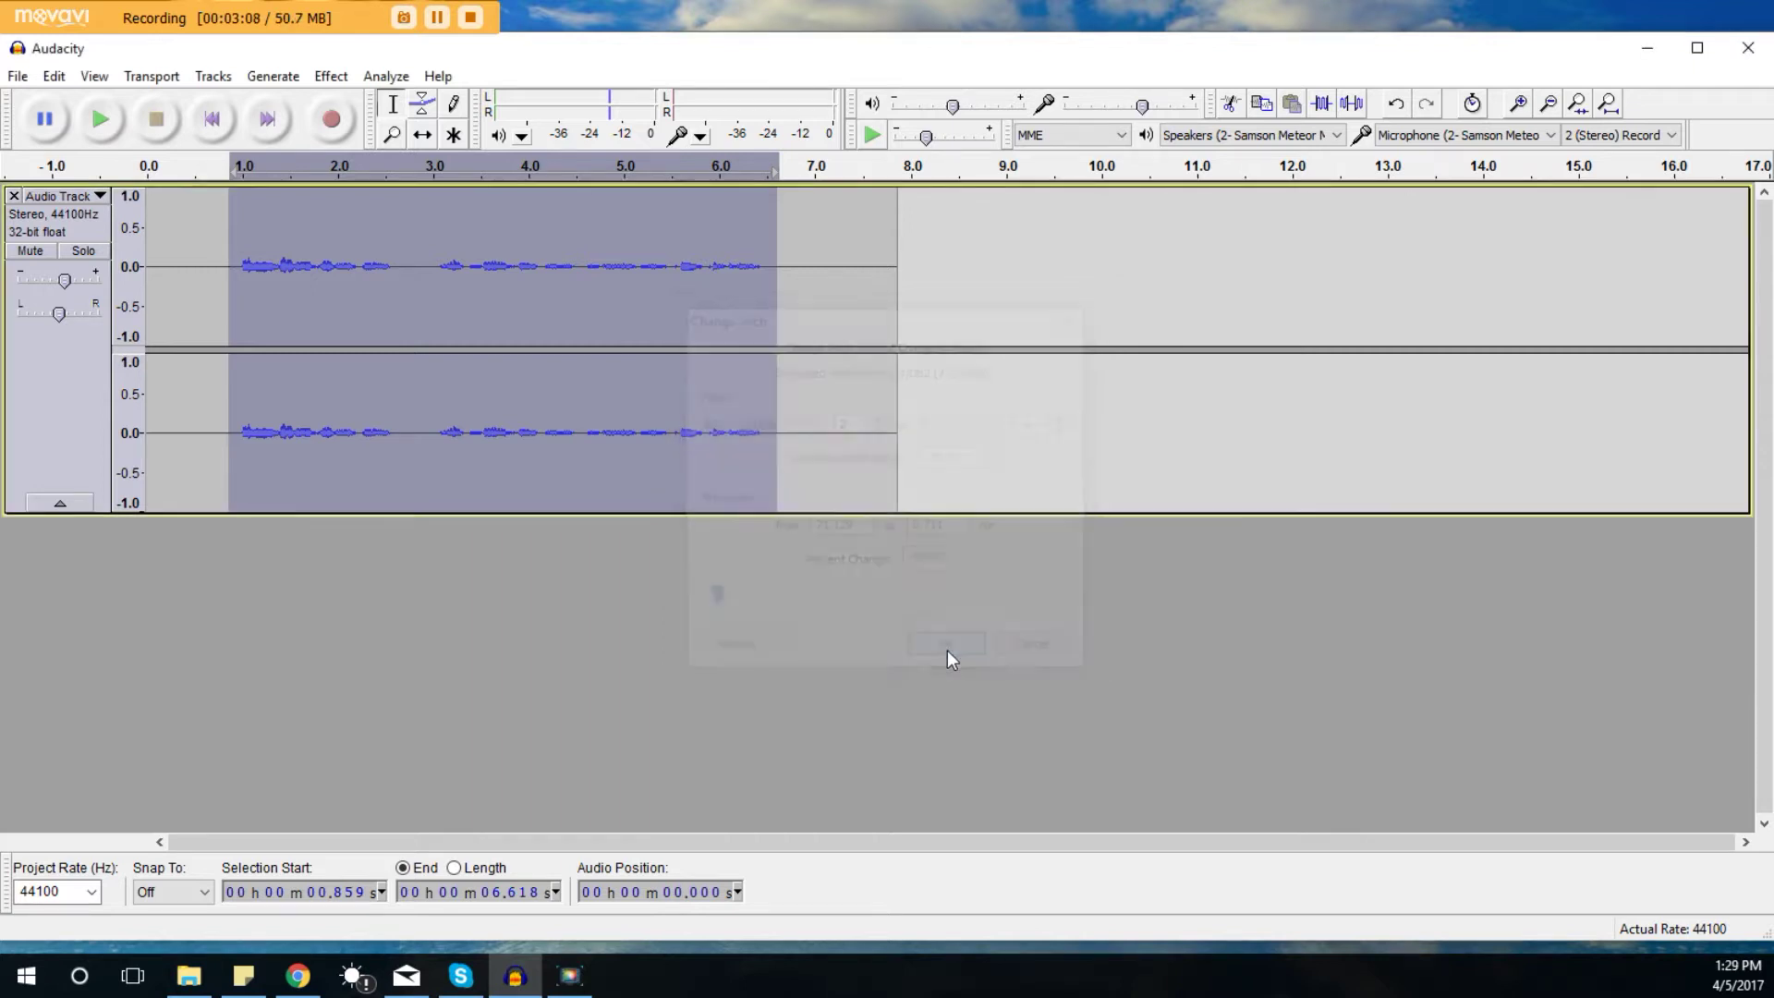
{"action": "left_click", "coordinate": [222, 263]}
{"action": "key", "text": "space"}
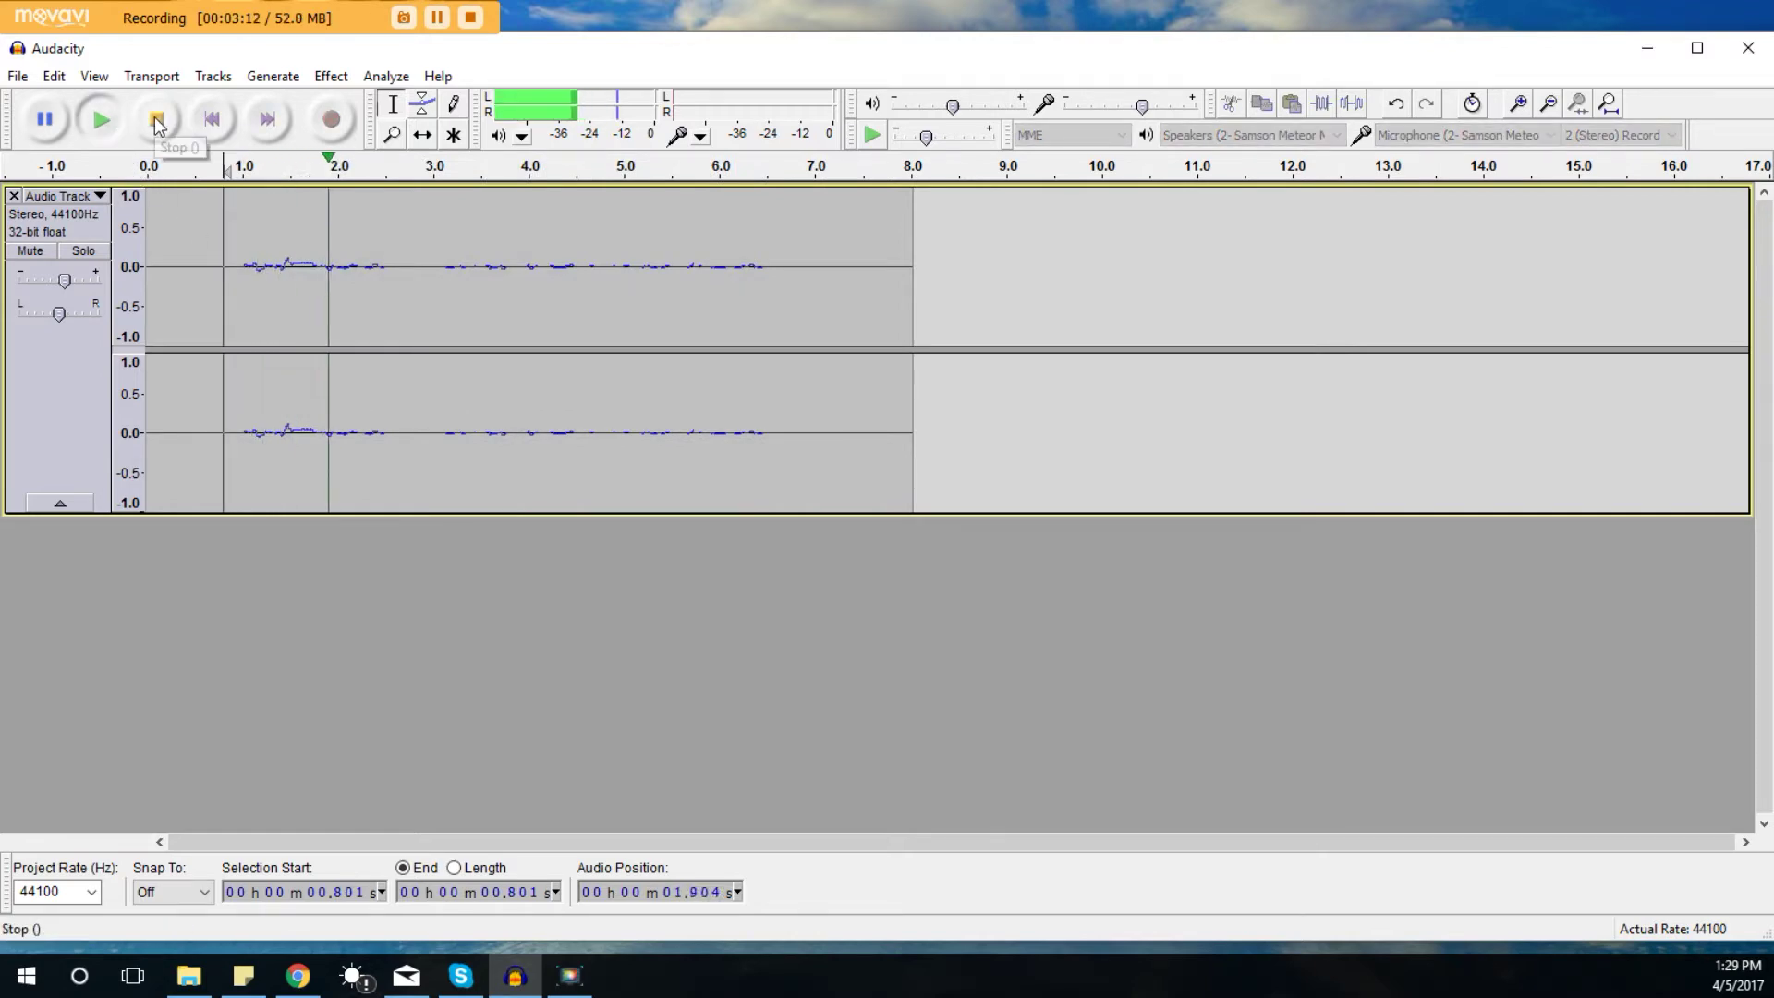
- Stop playback and undo the -99% pitch drop
{"action": "left_click", "coordinate": [158, 123]}
{"action": "left_click", "coordinate": [54, 75]}
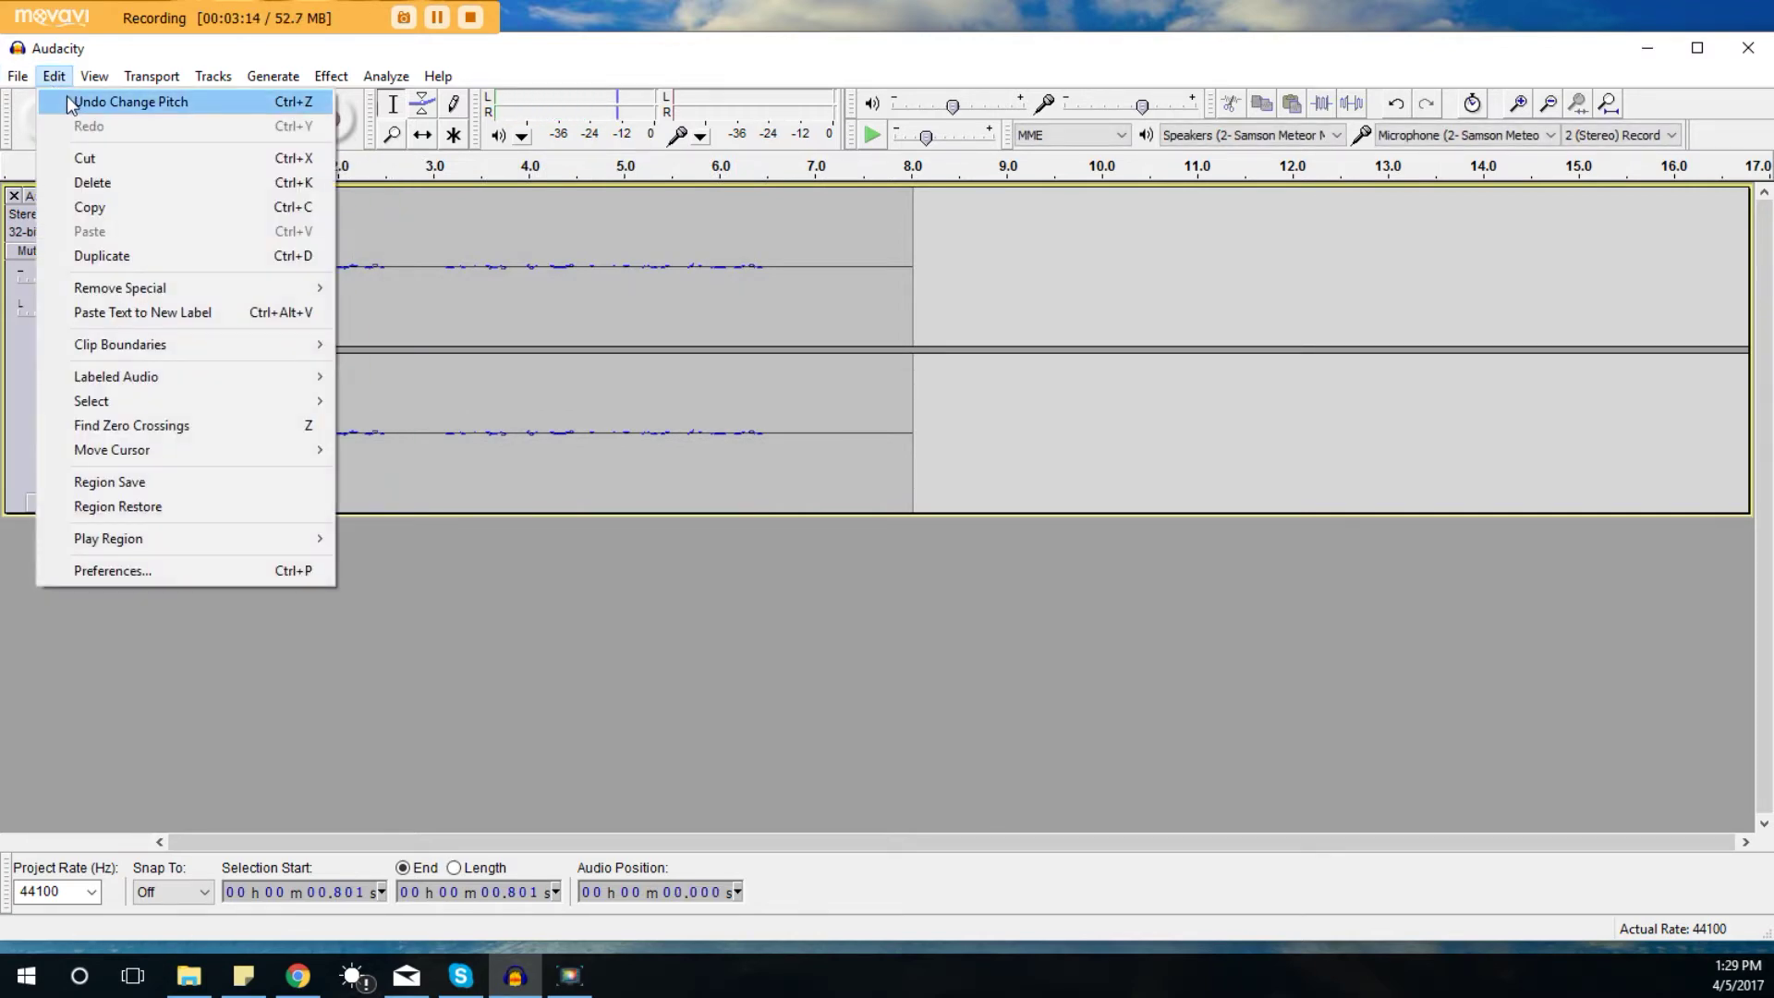
{"action": "left_click", "coordinate": [69, 100]}
- Apply a -48% Change Pitch (about -11.32 semitones) and play from 0.720 s
{"action": "left_click", "coordinate": [331, 76]}
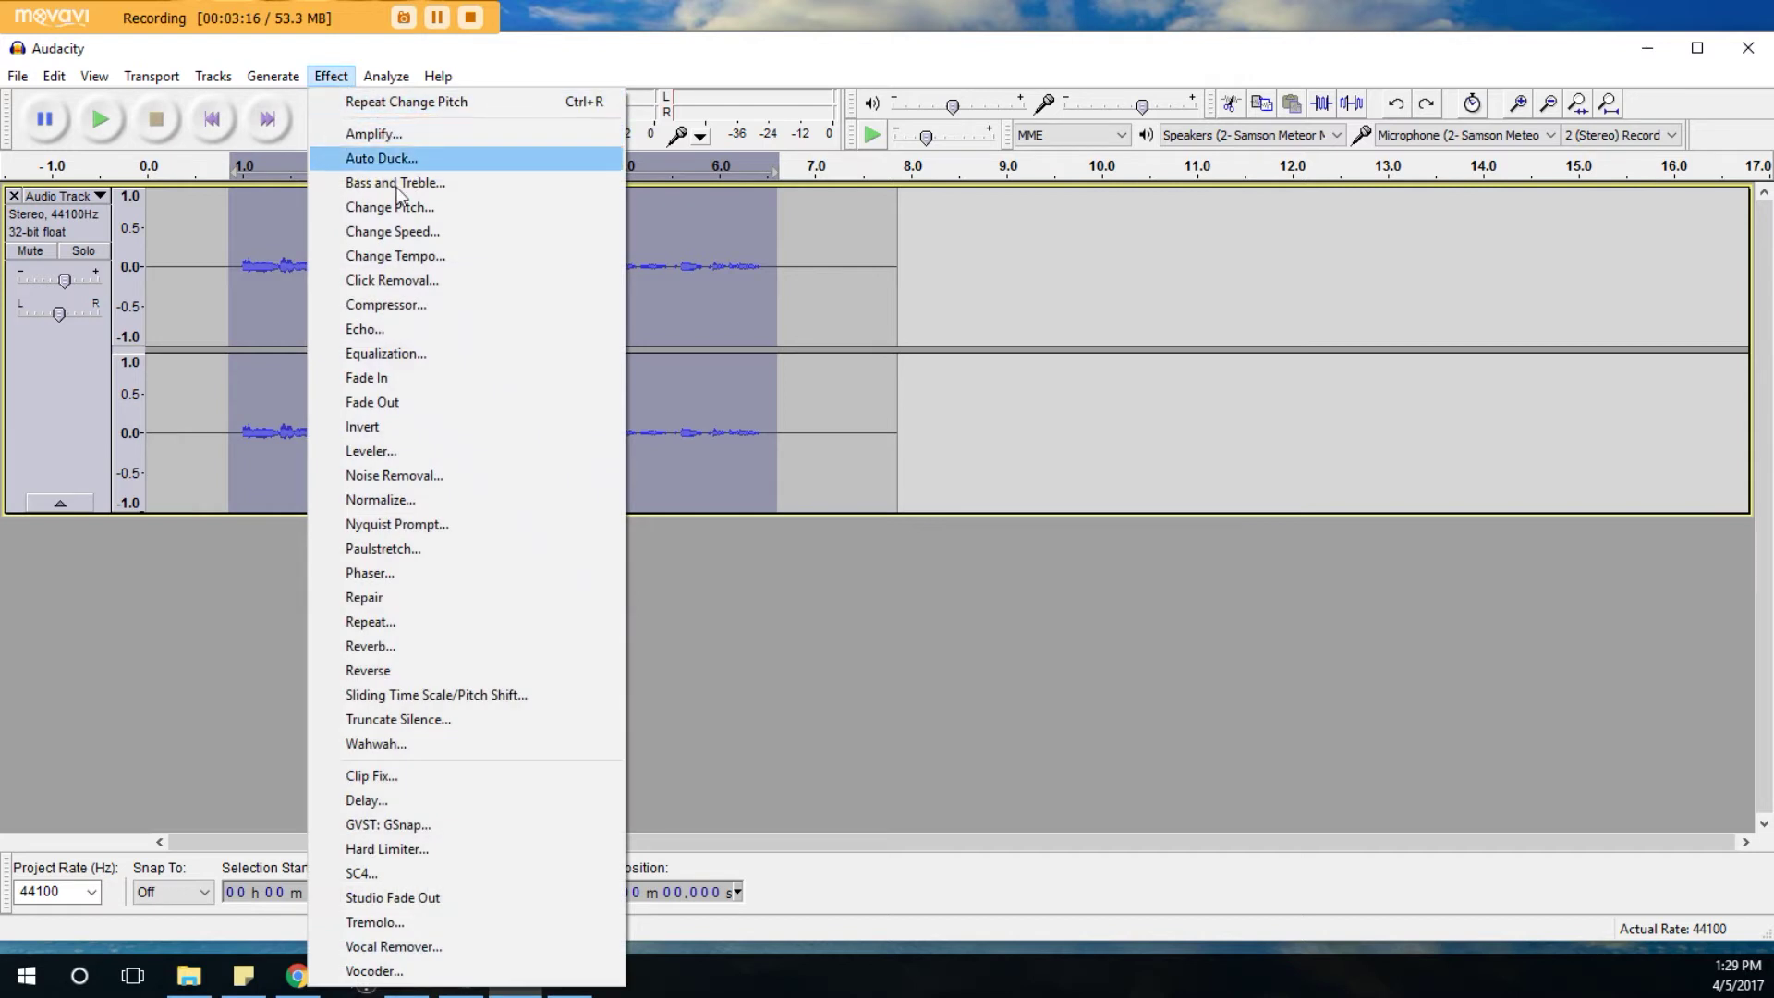
{"action": "left_click", "coordinate": [404, 207]}
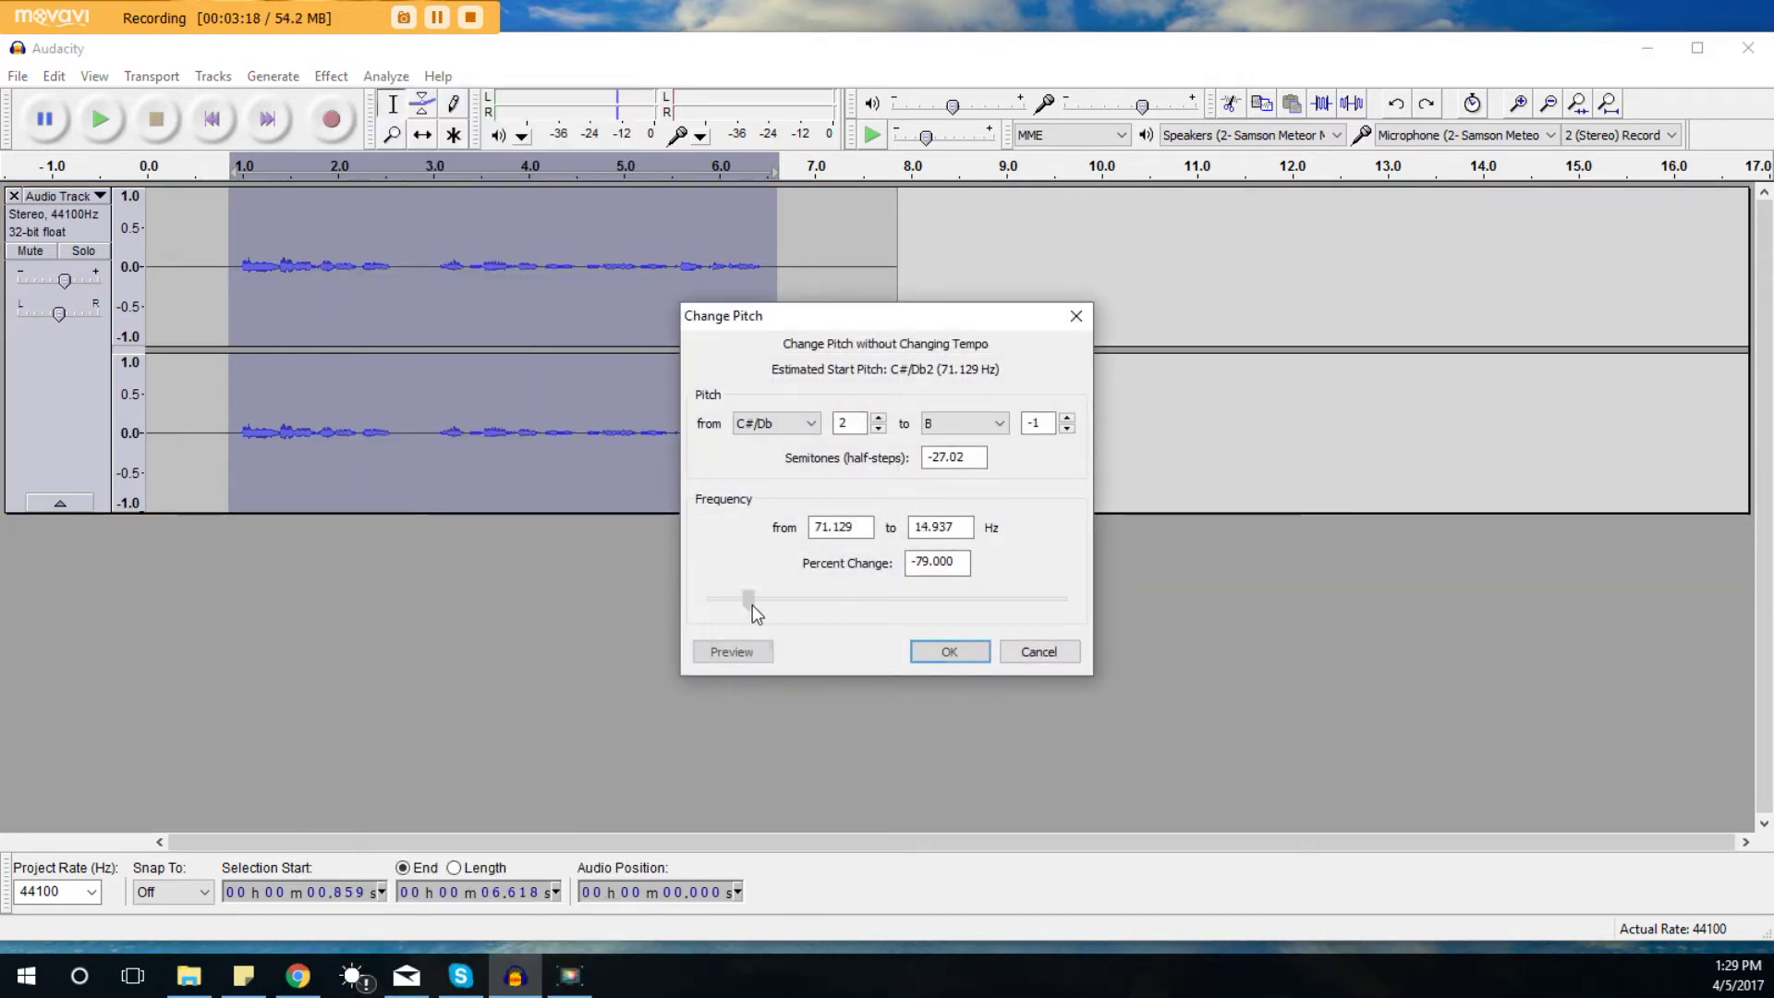
{"action": "left_click_drag", "start_coordinate": [752, 604], "coordinate": [802, 602]}
{"action": "left_click", "coordinate": [957, 652]}
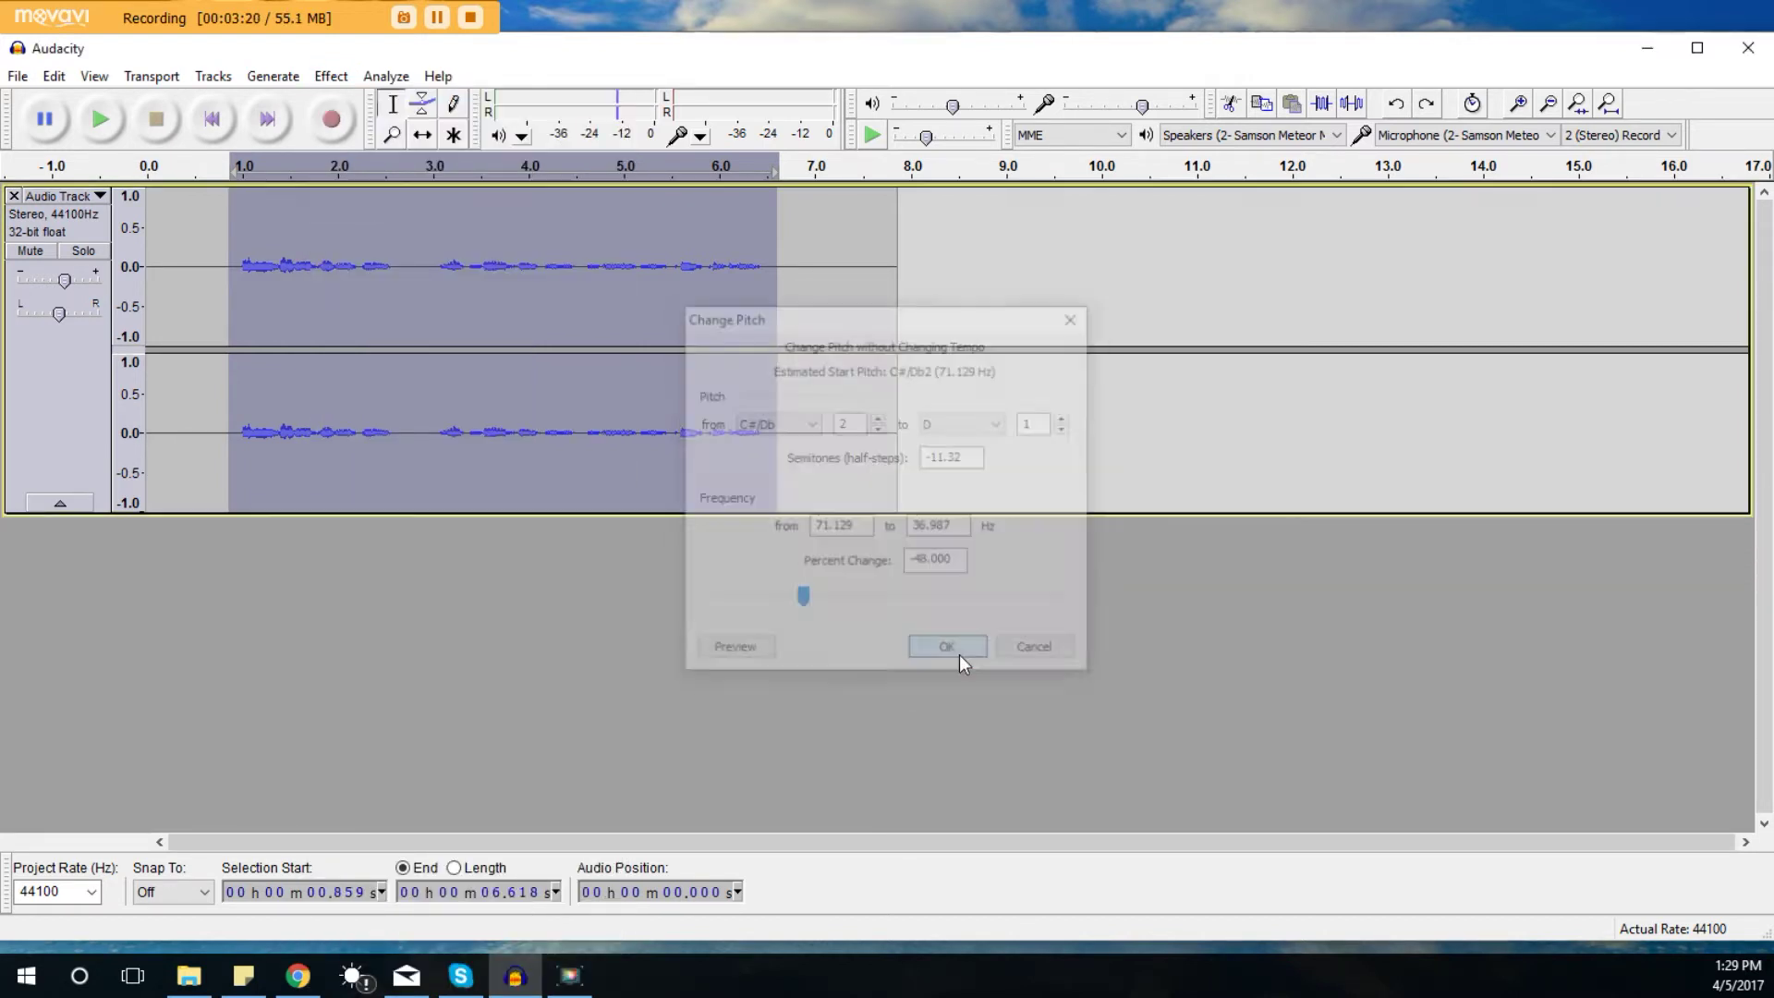
{"action": "left_click", "coordinate": [215, 268]}
{"action": "left_click", "coordinate": [102, 120]}
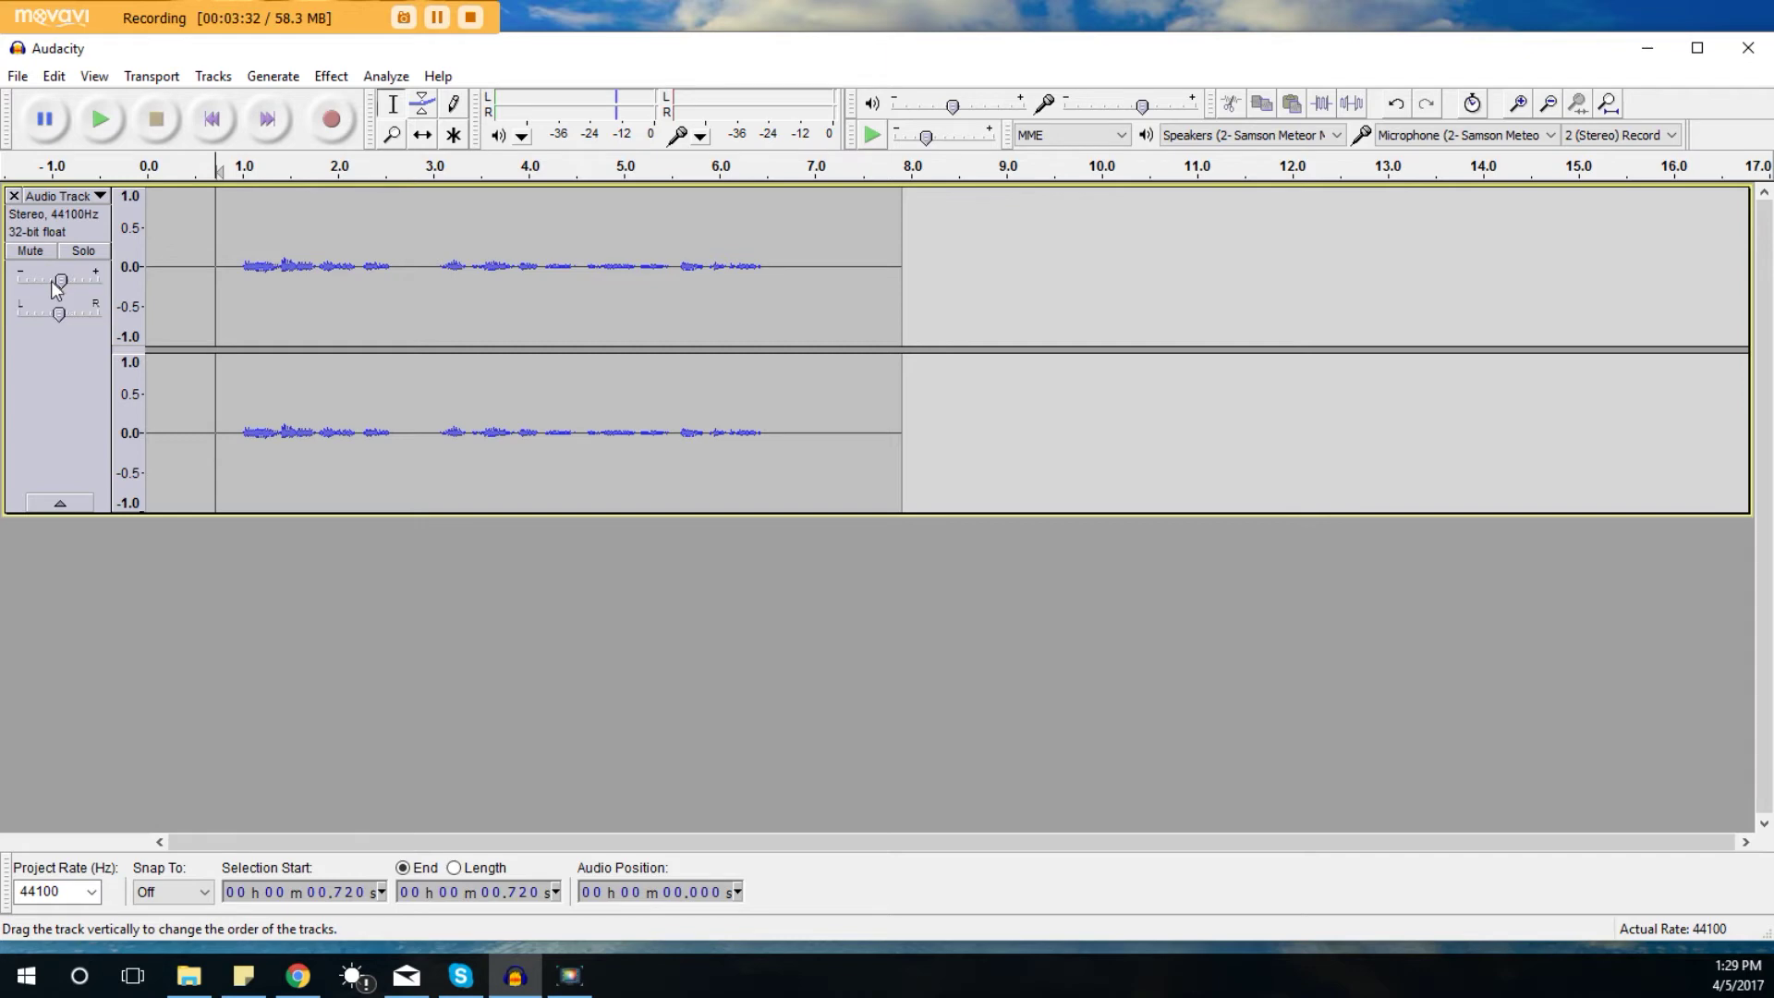
{"action": "left_click", "coordinate": [329, 78]}
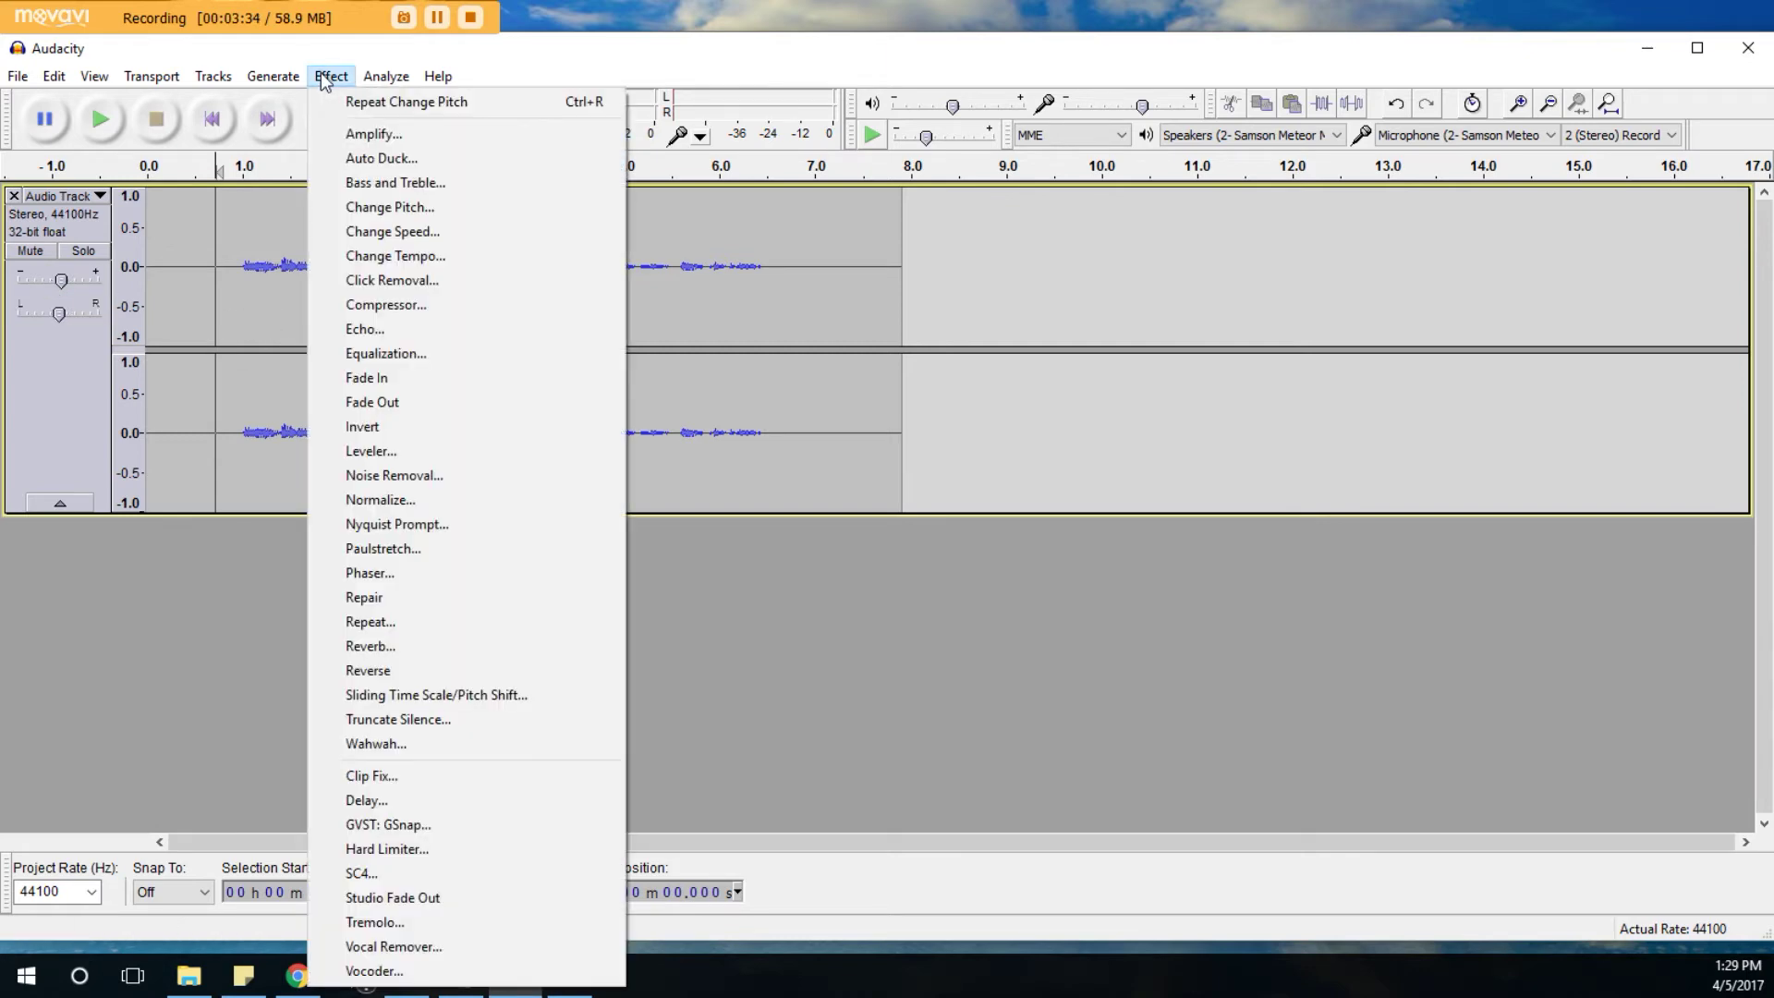
{"action": "left_click", "coordinate": [389, 207]}
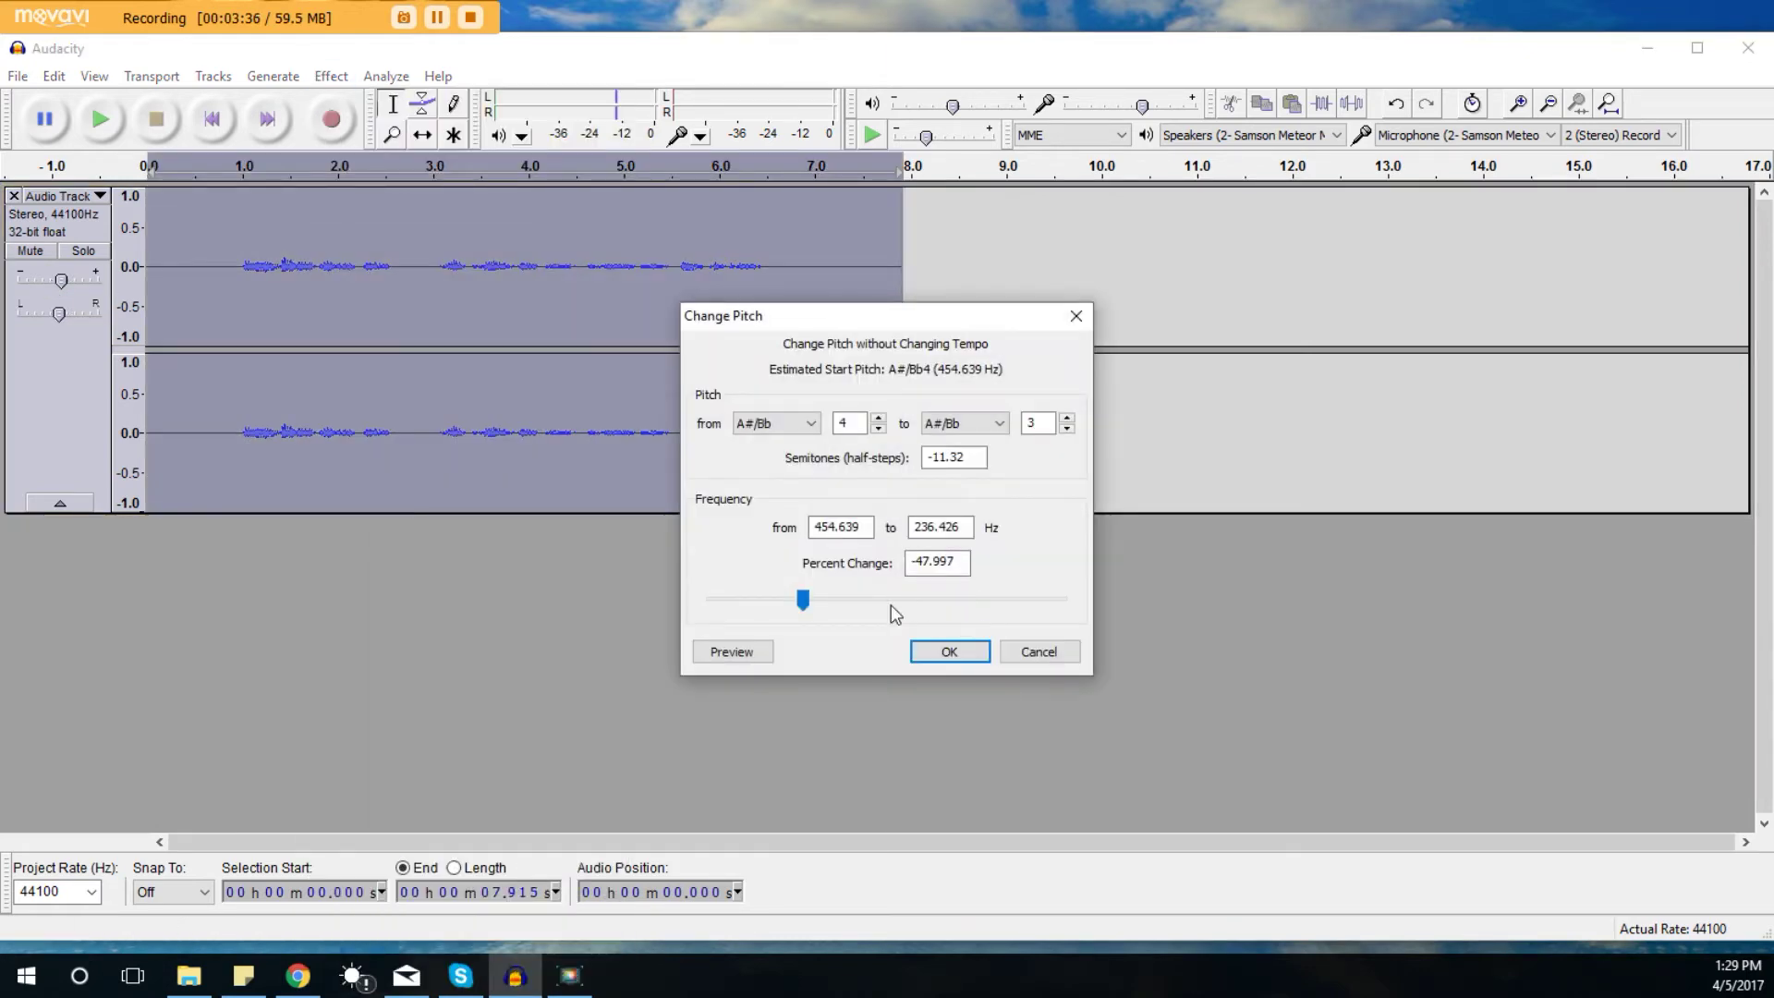
{"action": "left_click_drag", "start_coordinate": [803, 601], "coordinate": [719, 605]}
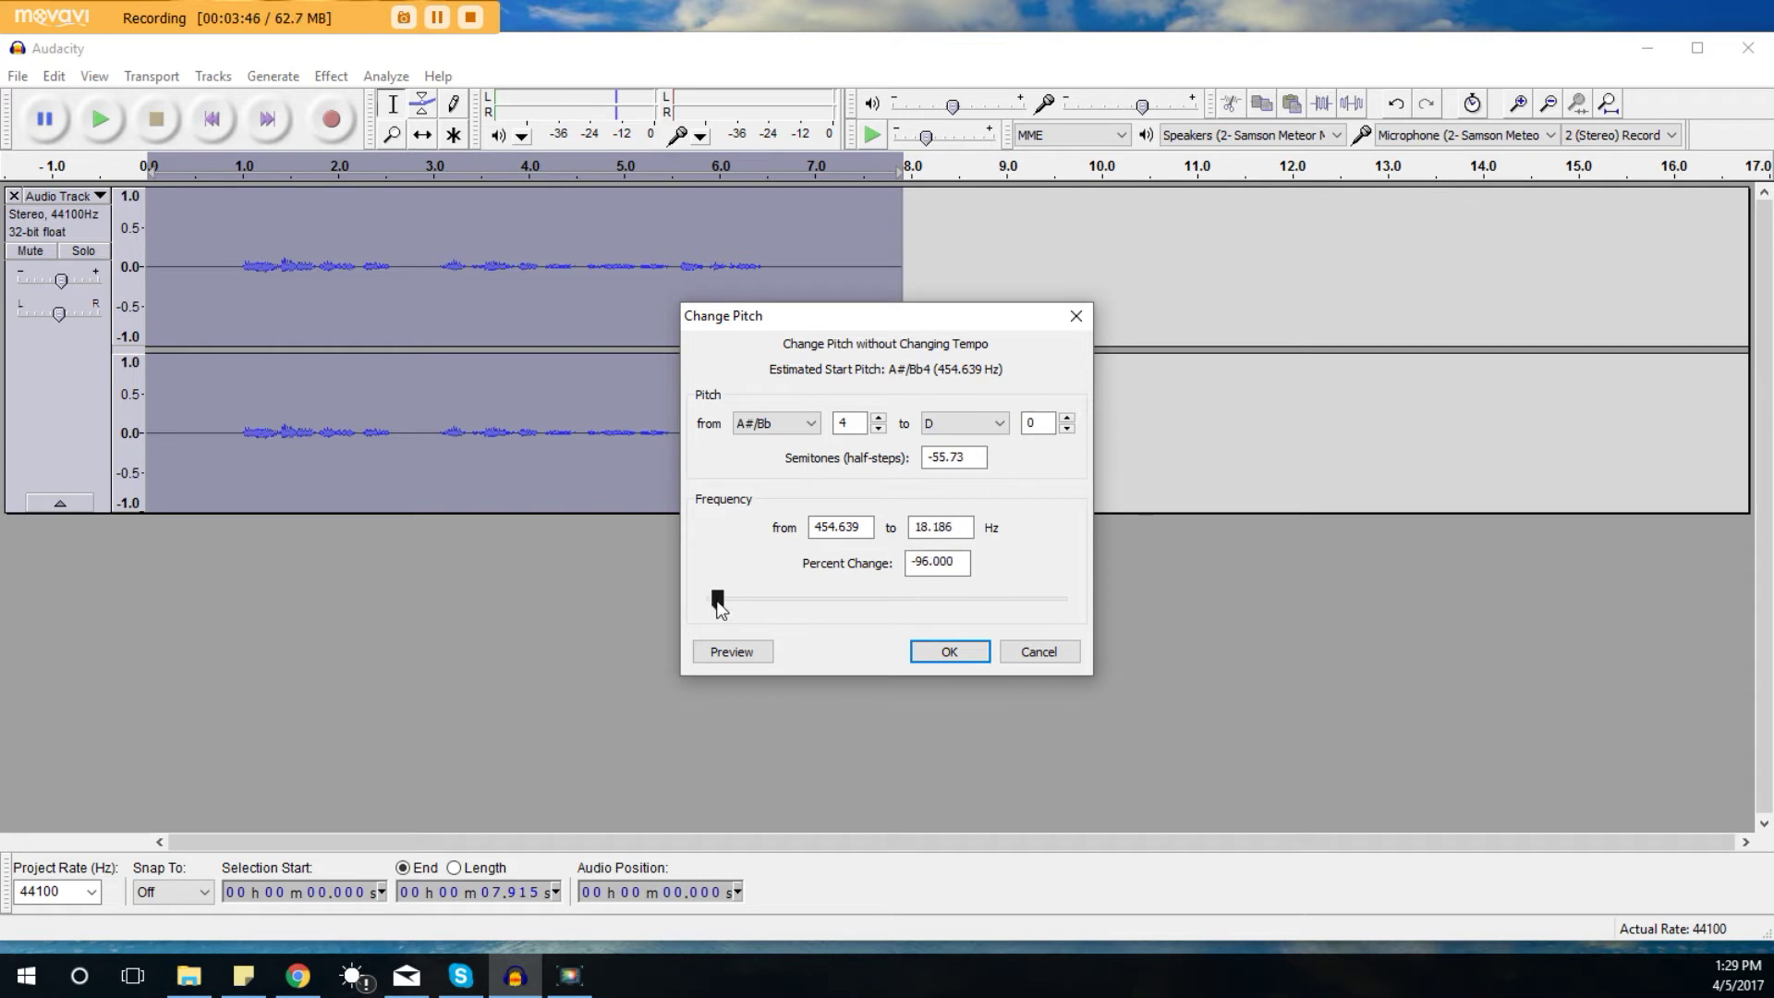
{"action": "left_click_drag", "start_coordinate": [718, 601], "coordinate": [776, 602]}
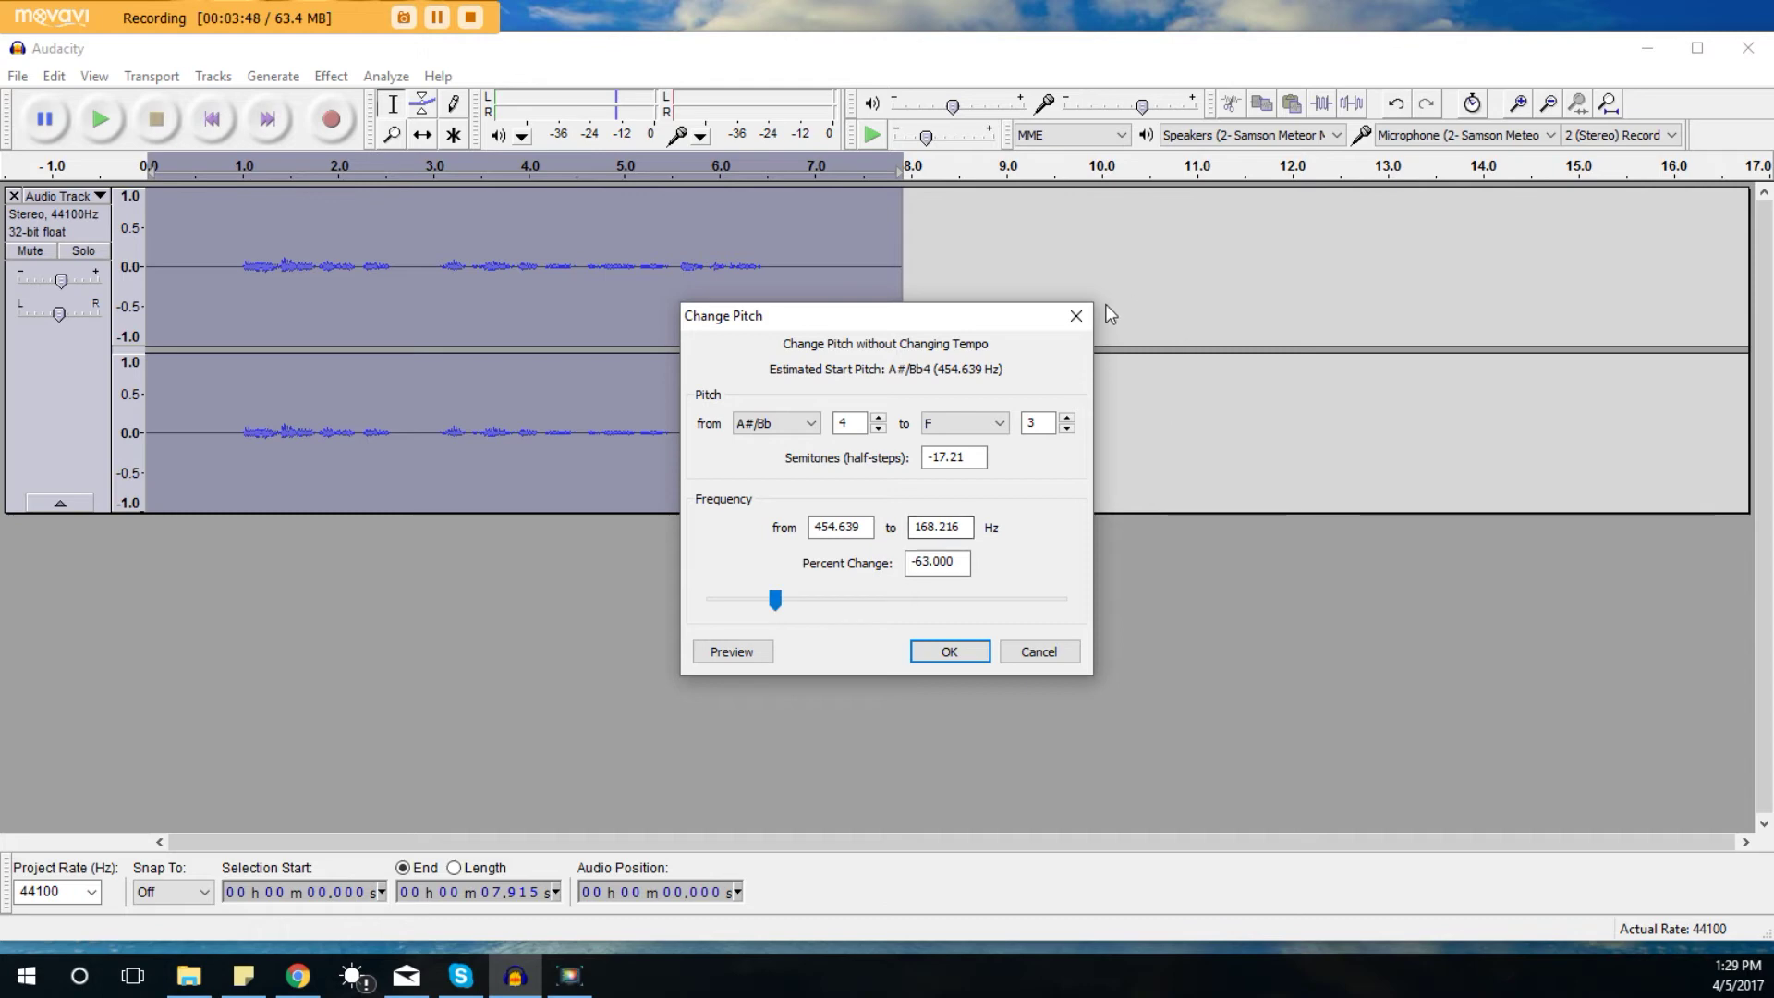
{"action": "left_click", "coordinate": [1074, 316]}
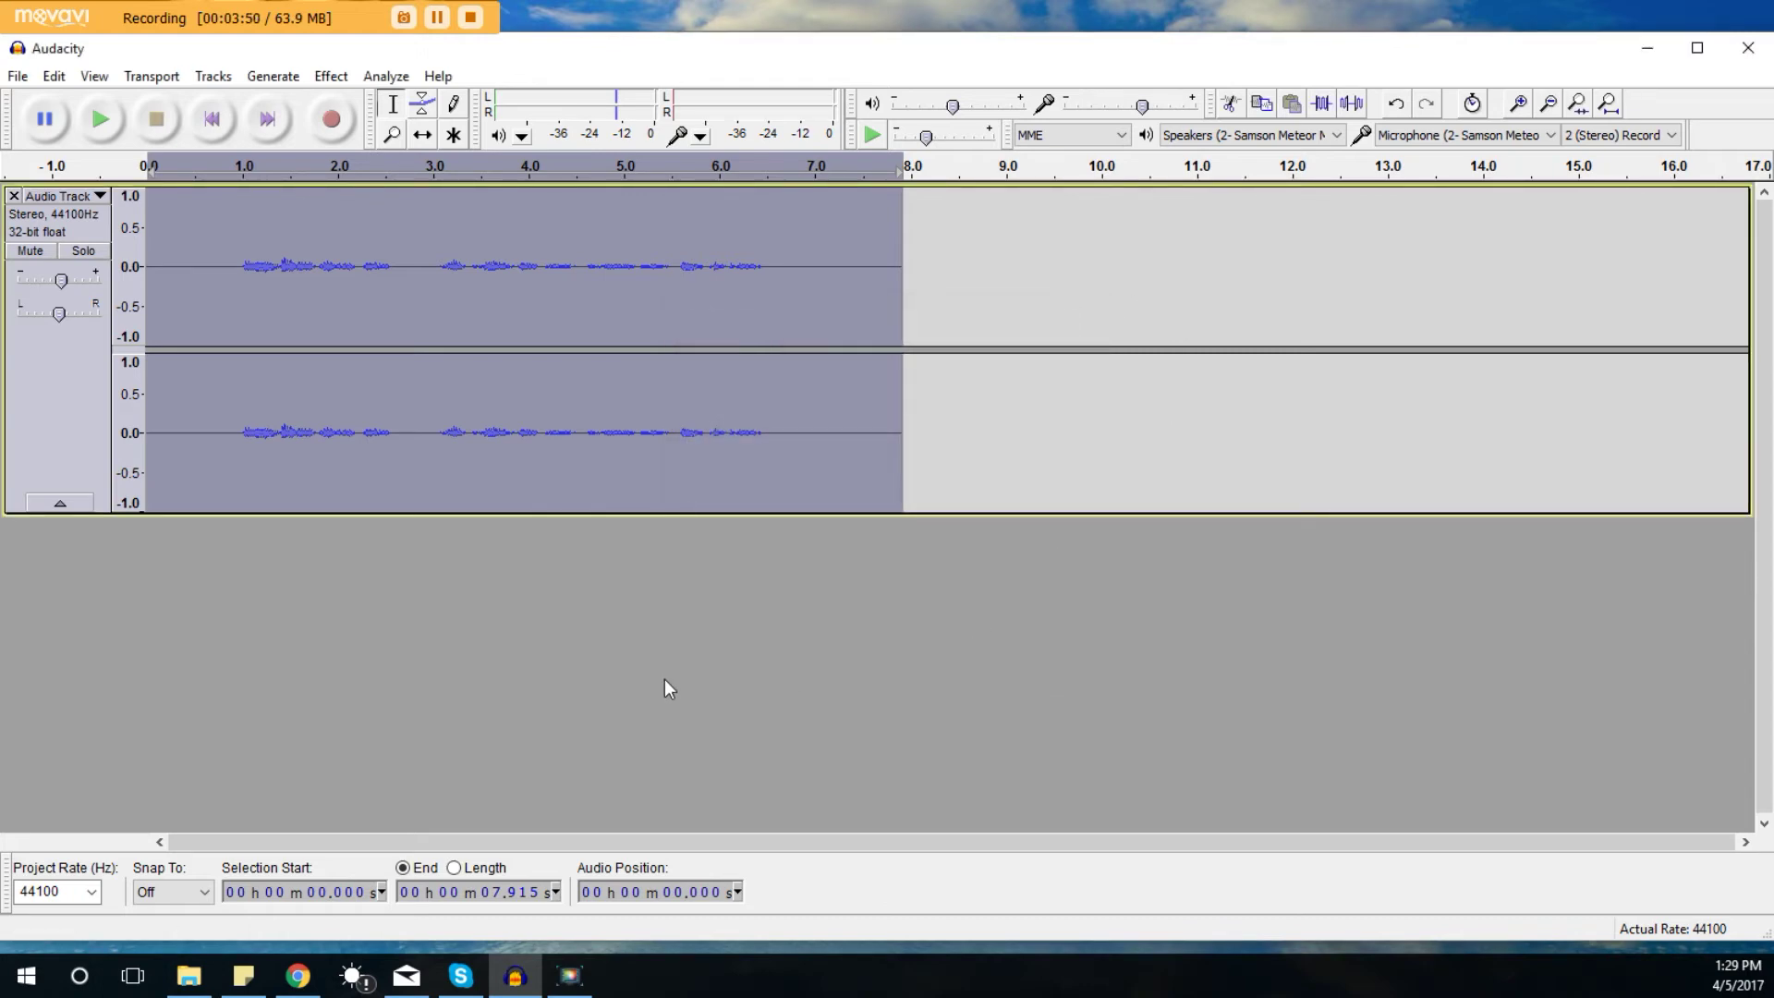